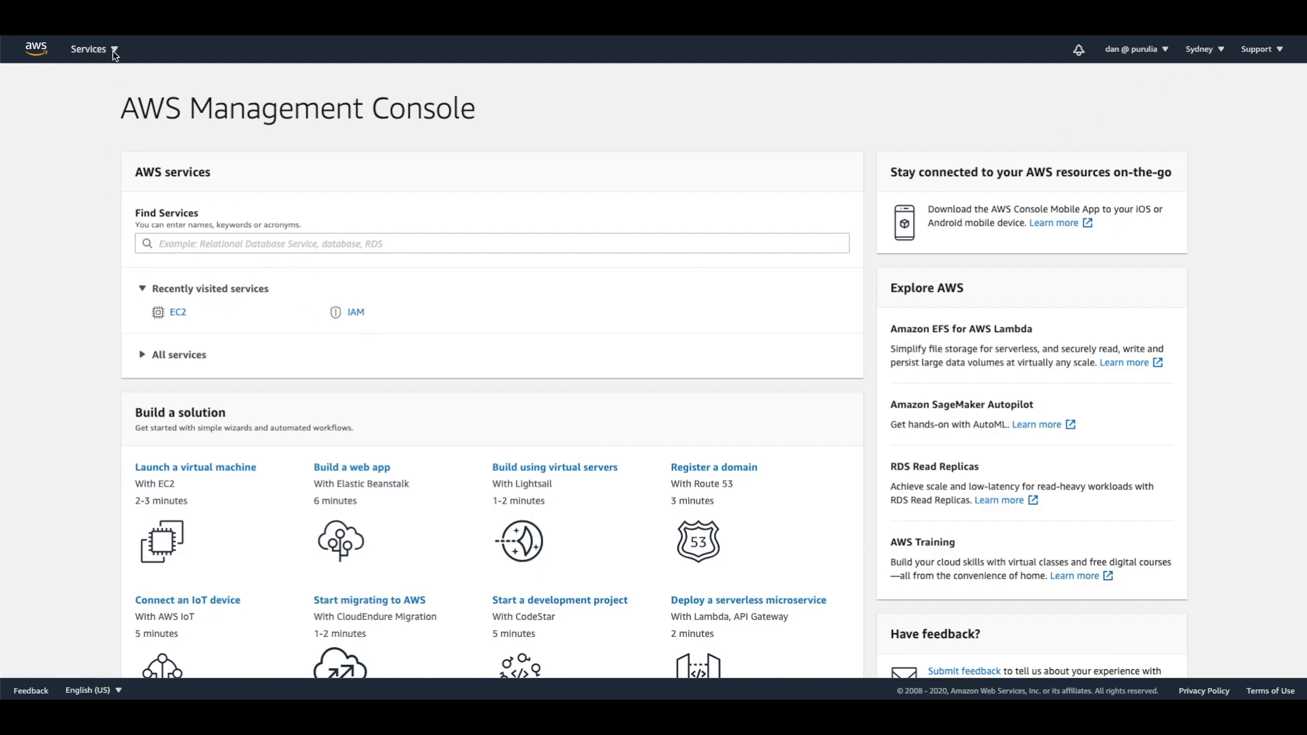
# Start creating a role in IAM with AWS service as the trusted entity and EC2 as the use case.
pyautogui.click(114, 51)
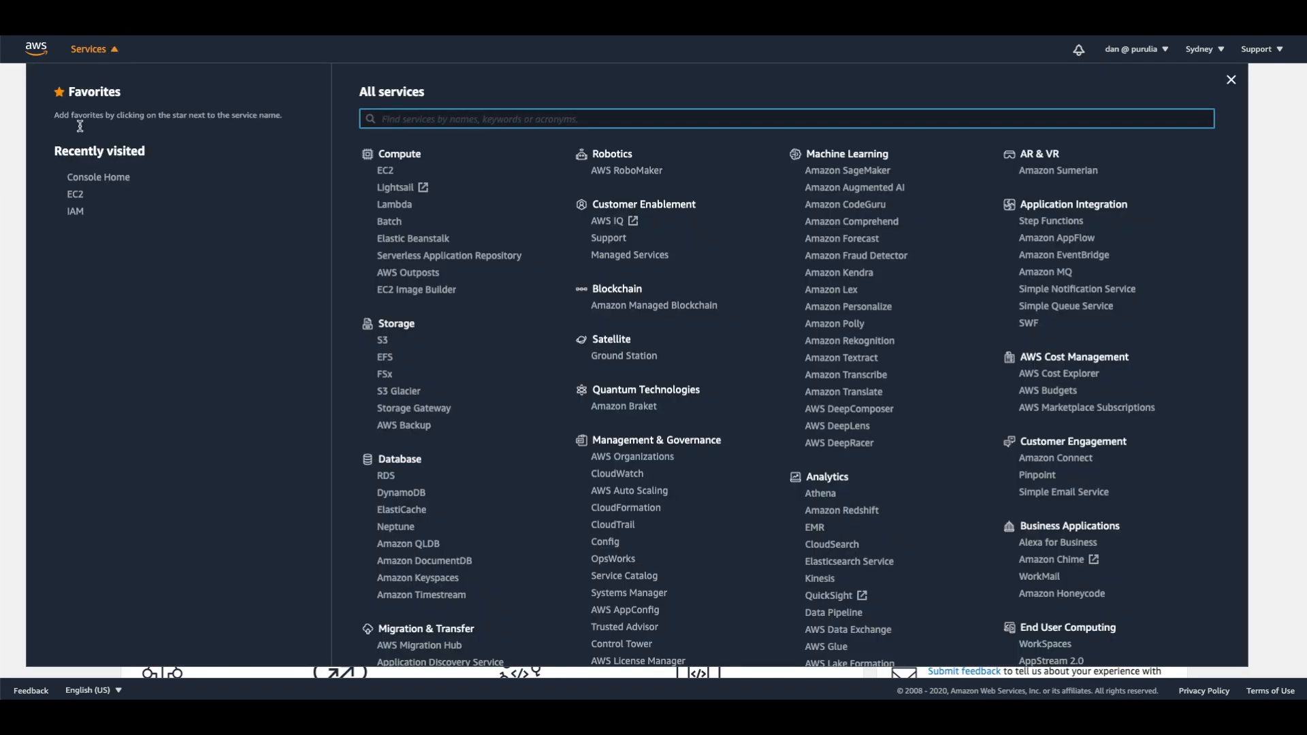
pyautogui.write('IAM')
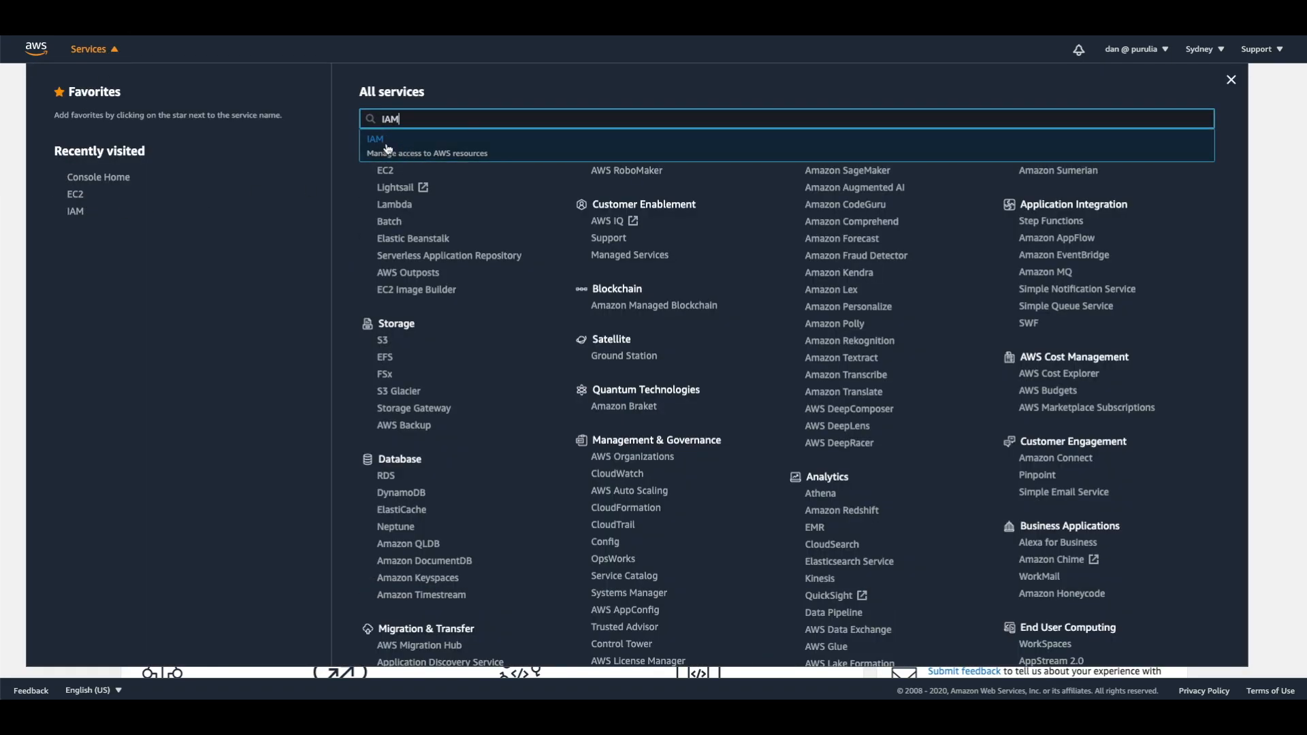
pyautogui.click(386, 148)
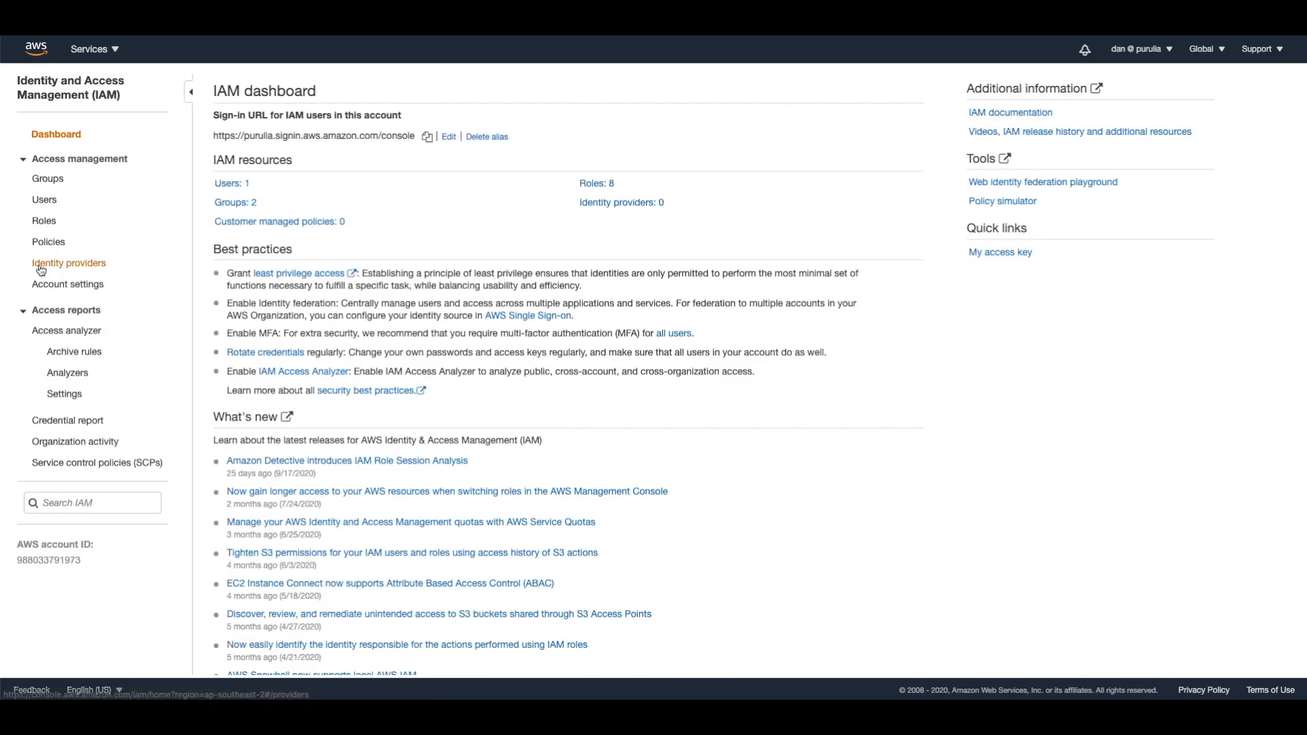
pyautogui.click(45, 223)
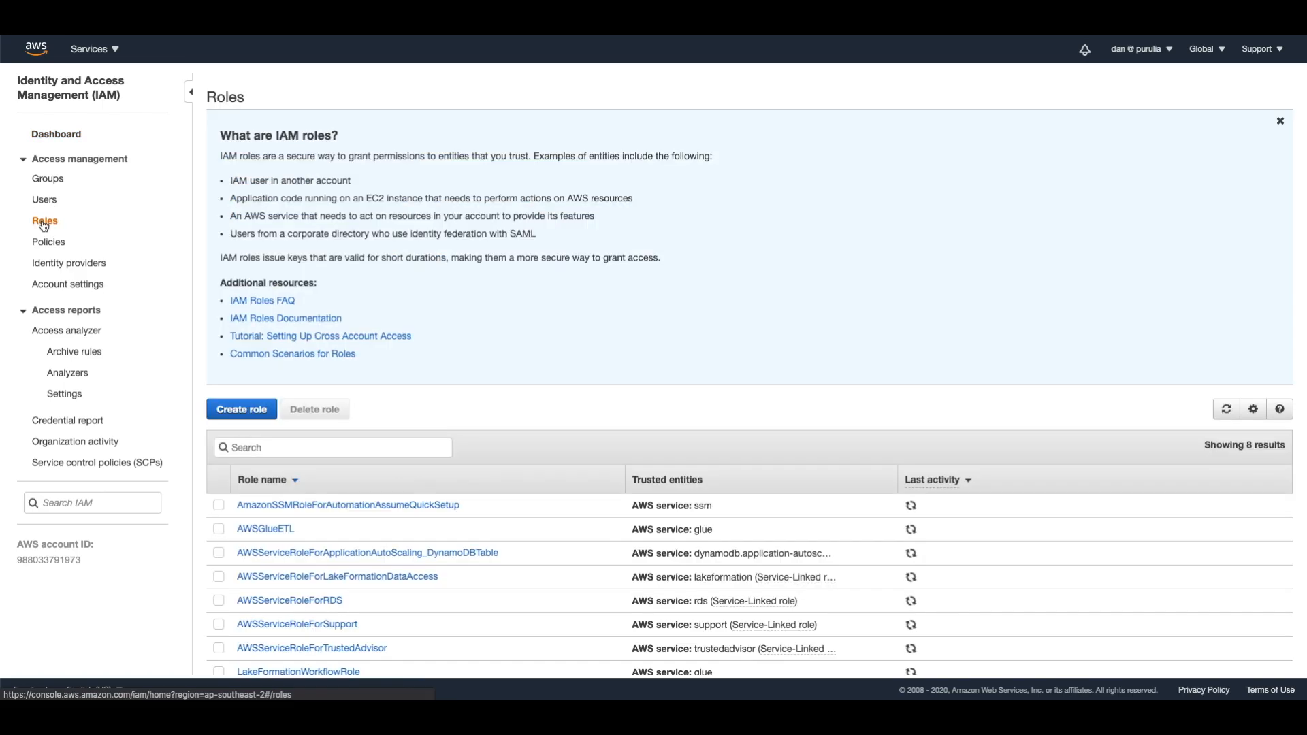
pyautogui.click(250, 417)
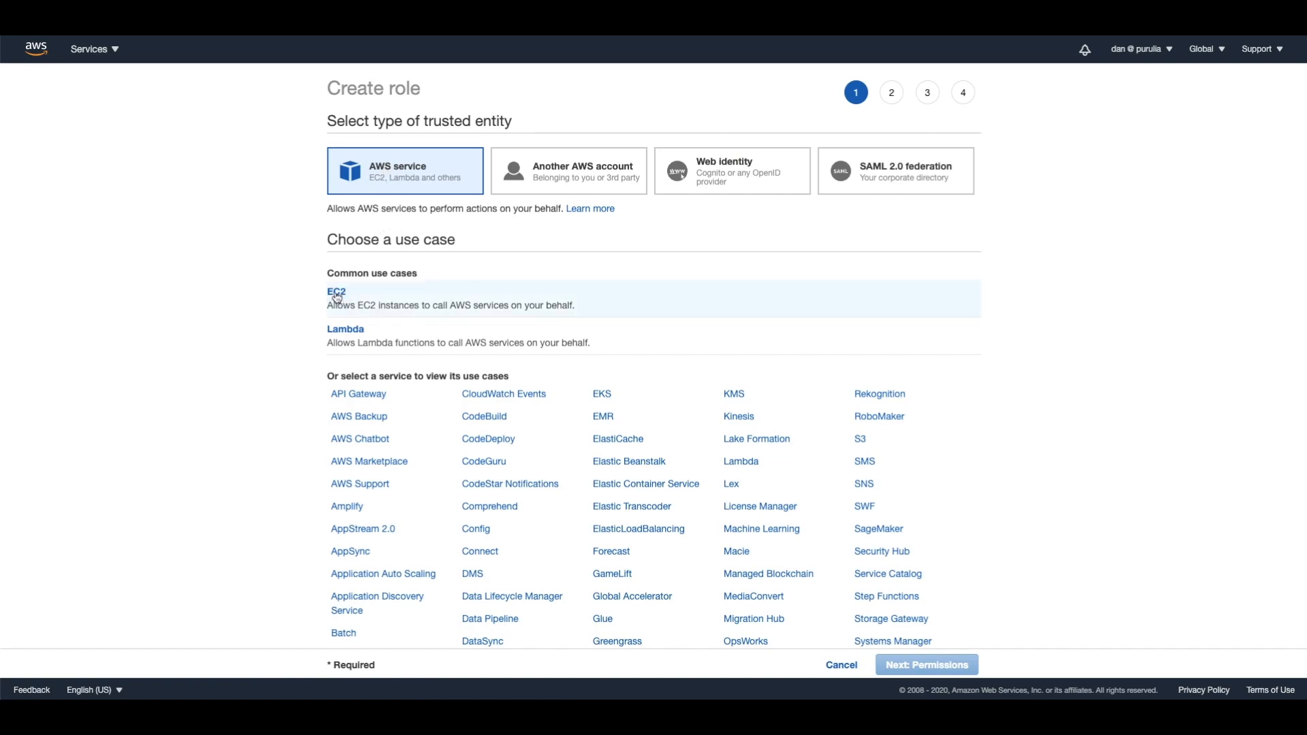
pyautogui.click(335, 294)
pyautogui.click(940, 665)
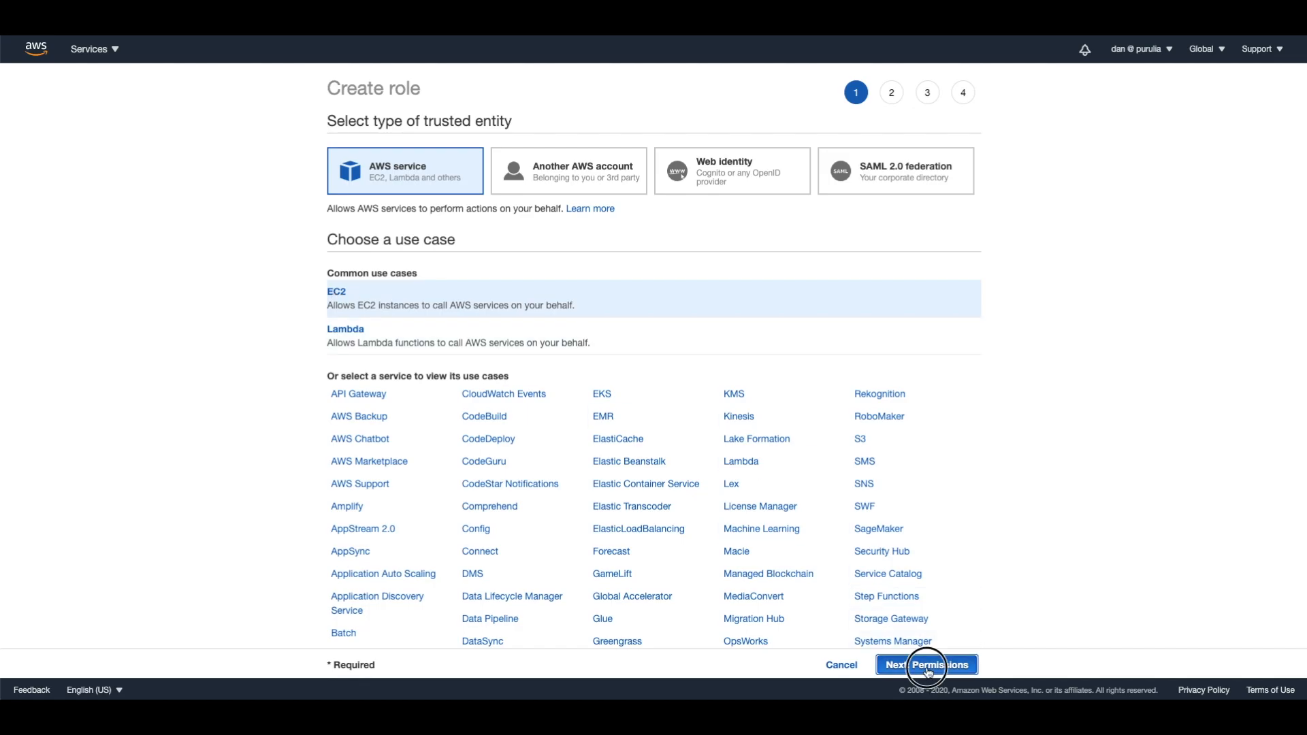
# Find the AmazonSSMManagedInstanceCore policy and attach it to the new role.
pyautogui.click(482, 216)
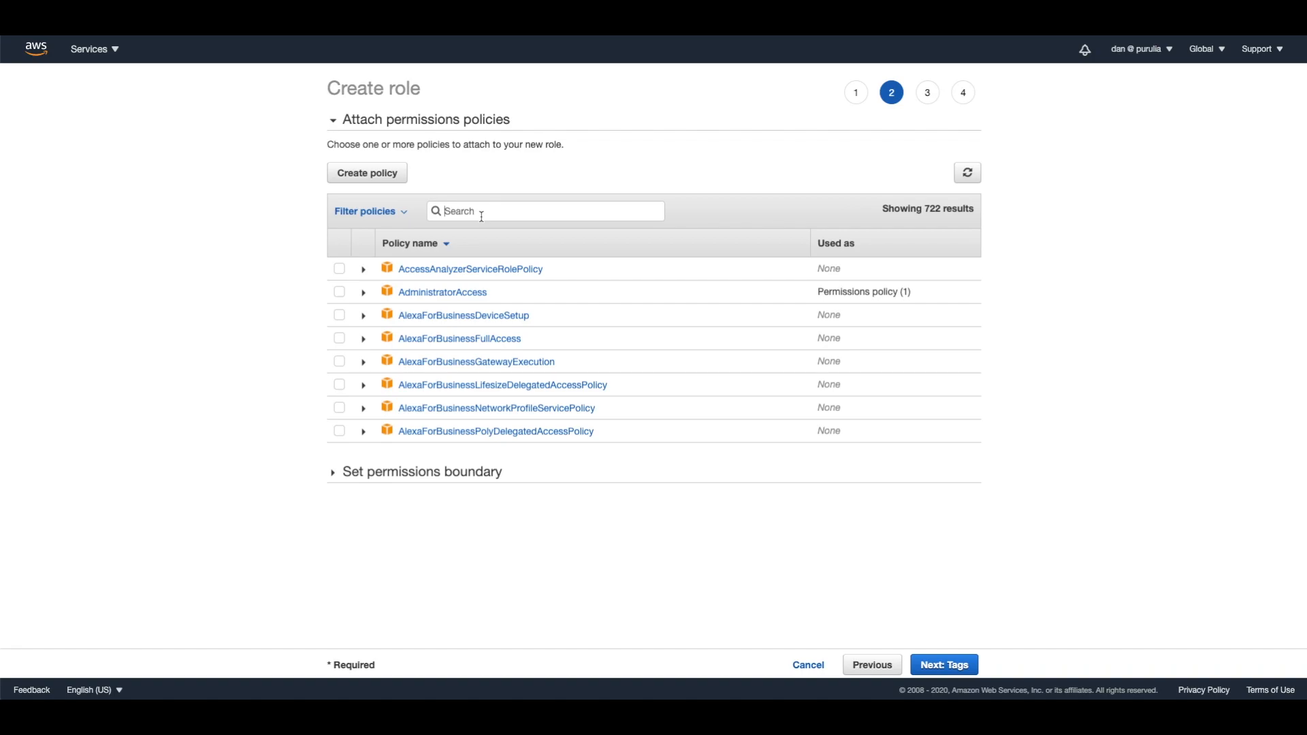
pyautogui.write('AmazonSSMMan')
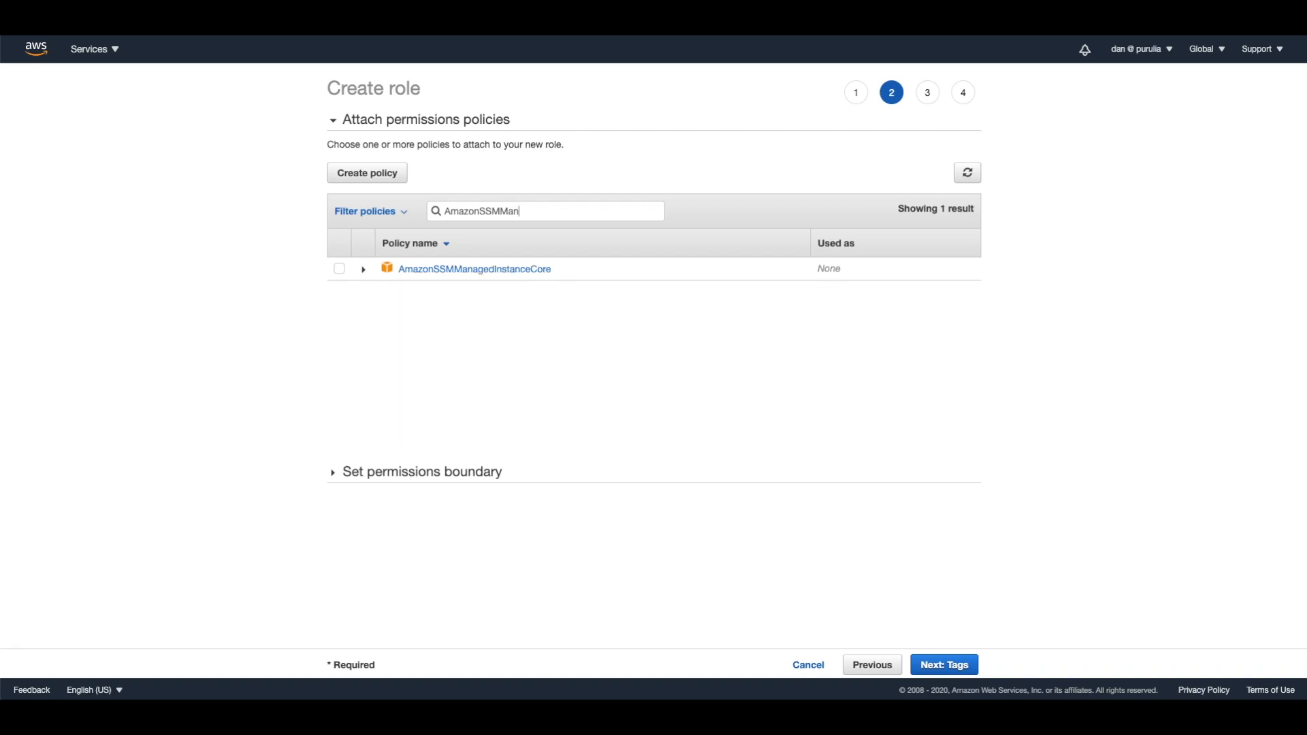
pyautogui.click(340, 270)
pyautogui.click(953, 667)
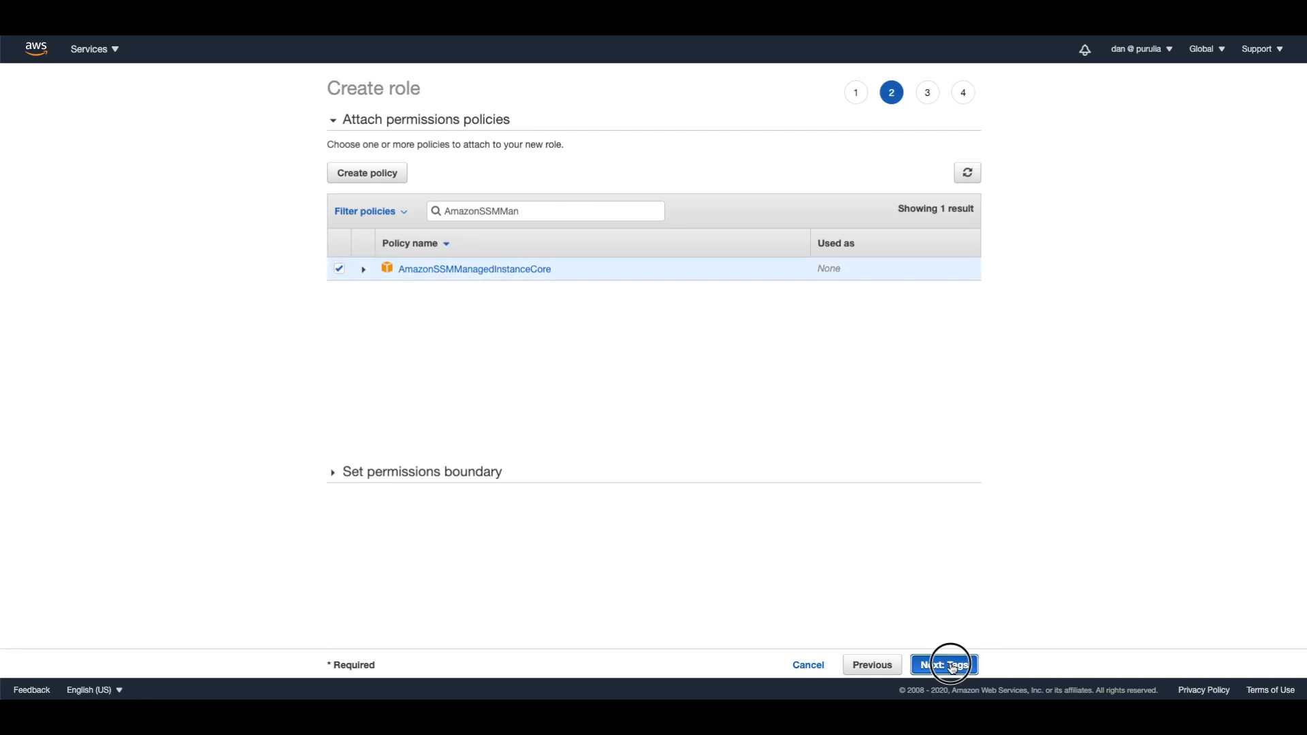
# Skip the tags, name the role demorole and create it.
pyautogui.click(948, 663)
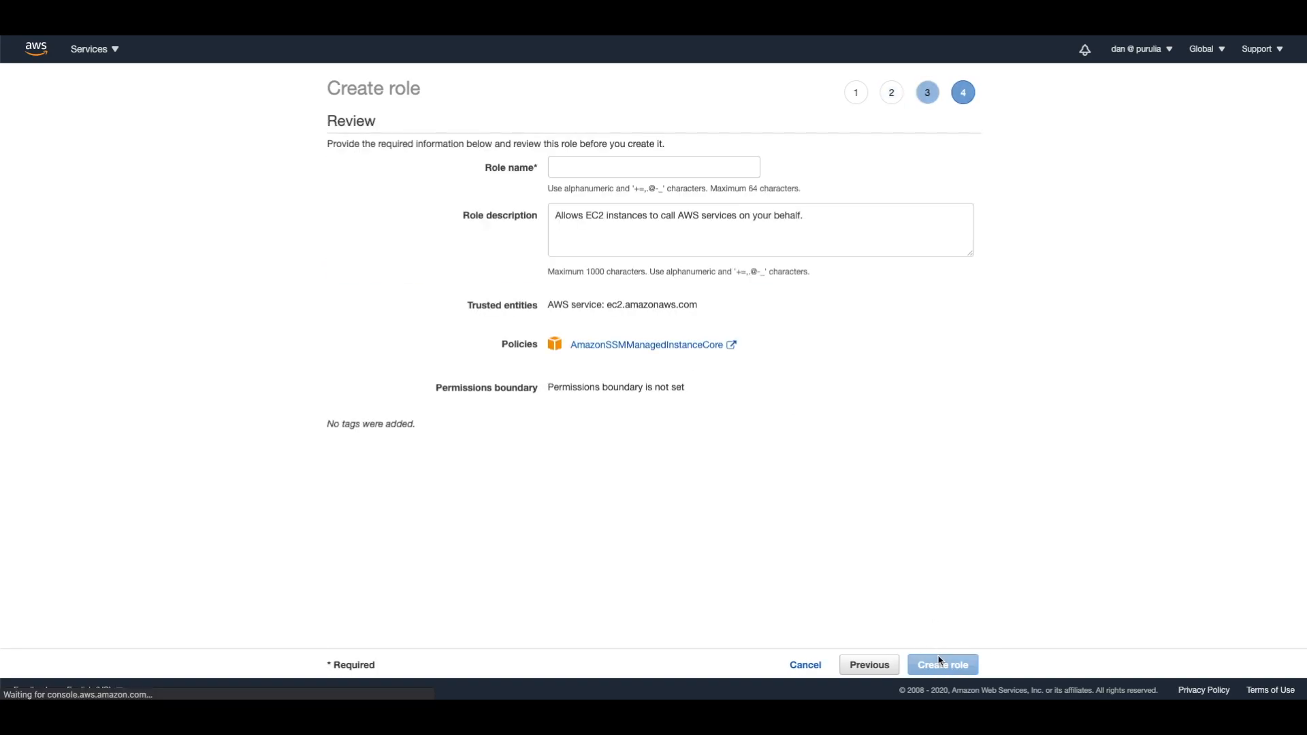
pyautogui.click(572, 172)
pyautogui.write('demorole')
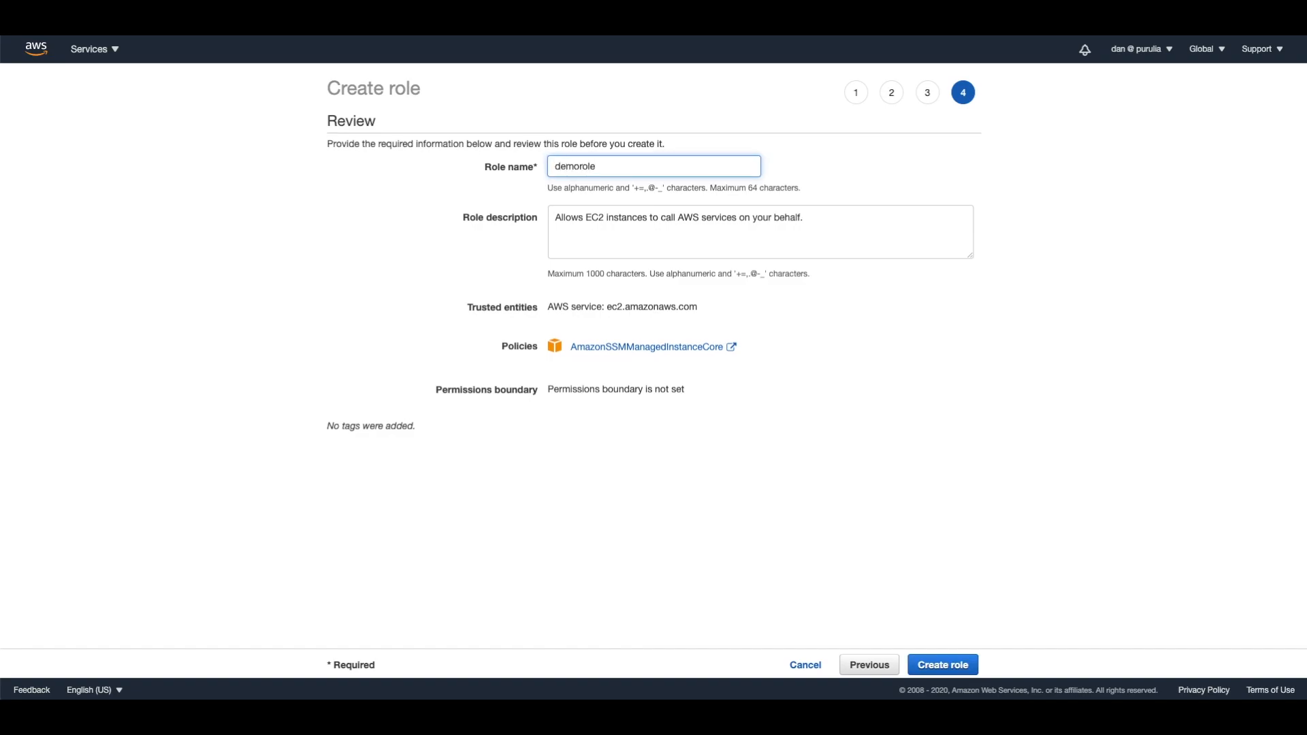
pyautogui.click(944, 664)
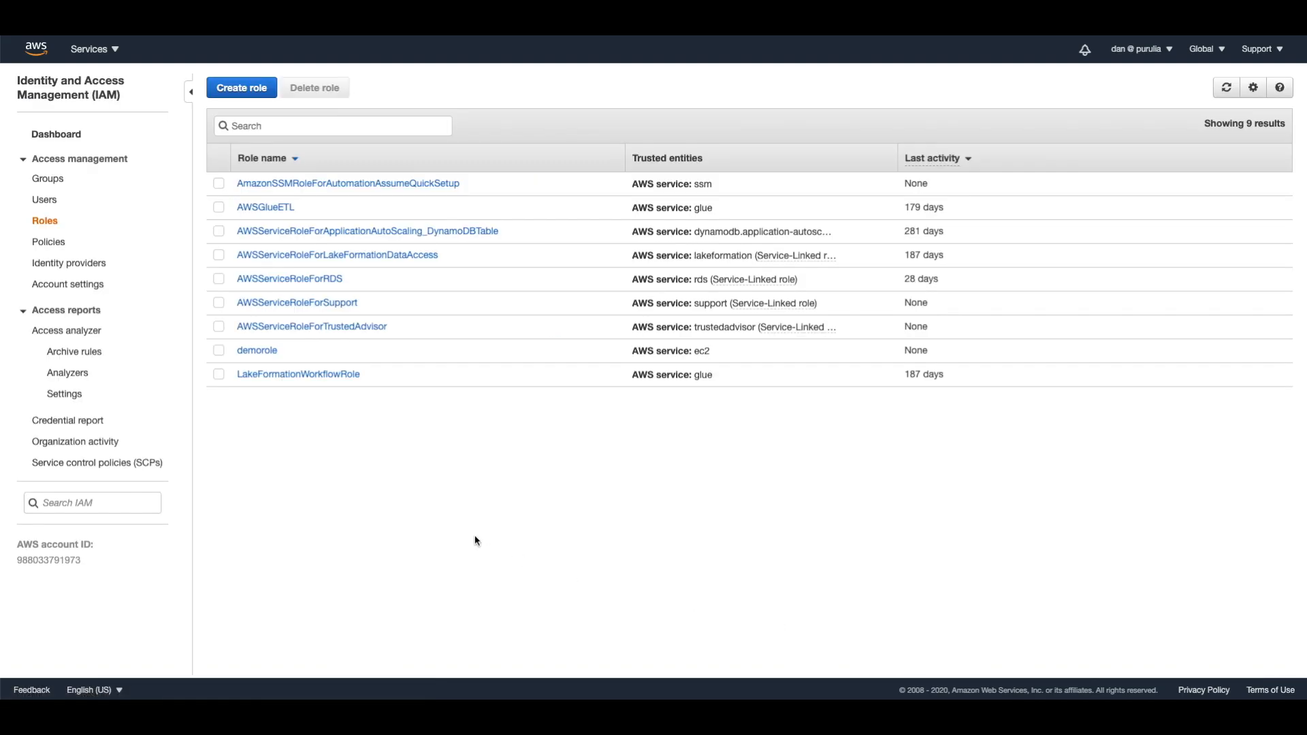
# Begin launching an EC2 instance, filter to free tier images and select the 64-bit (x86) Amazon Linux 2 AMI.
pyautogui.click(105, 49)
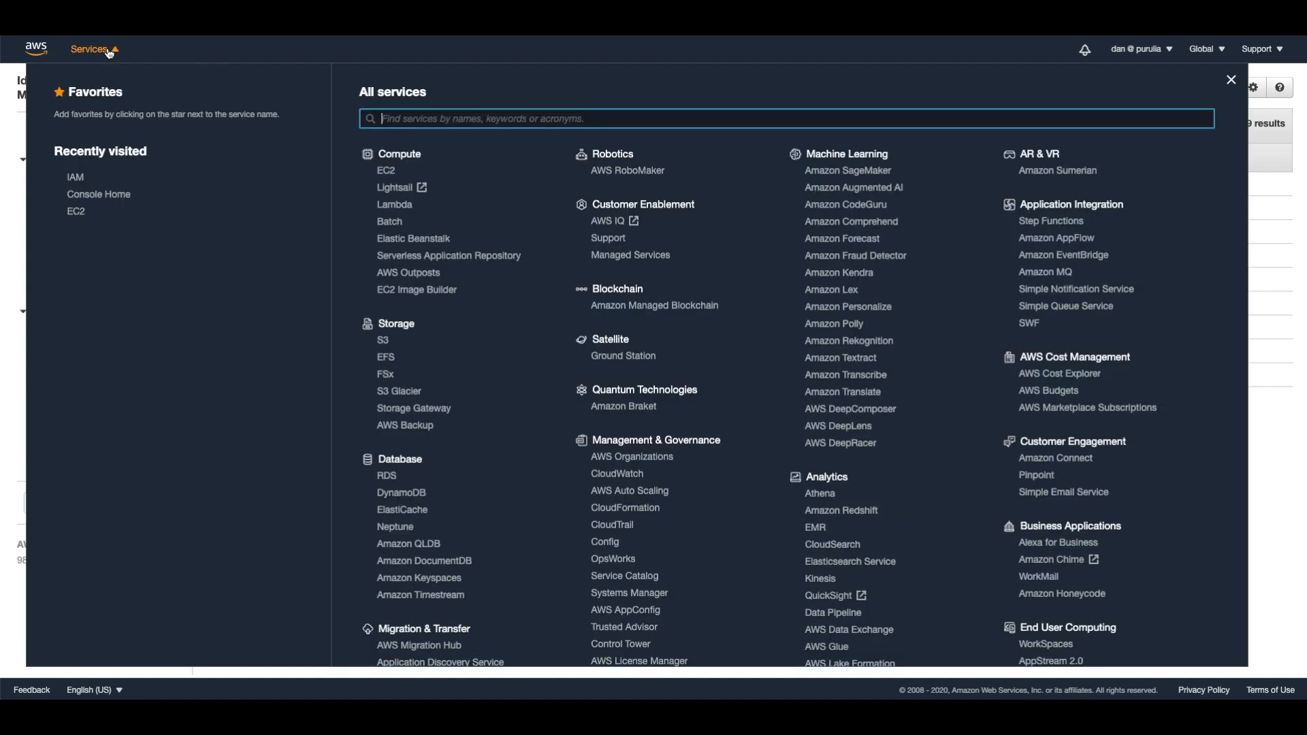
pyautogui.click(79, 217)
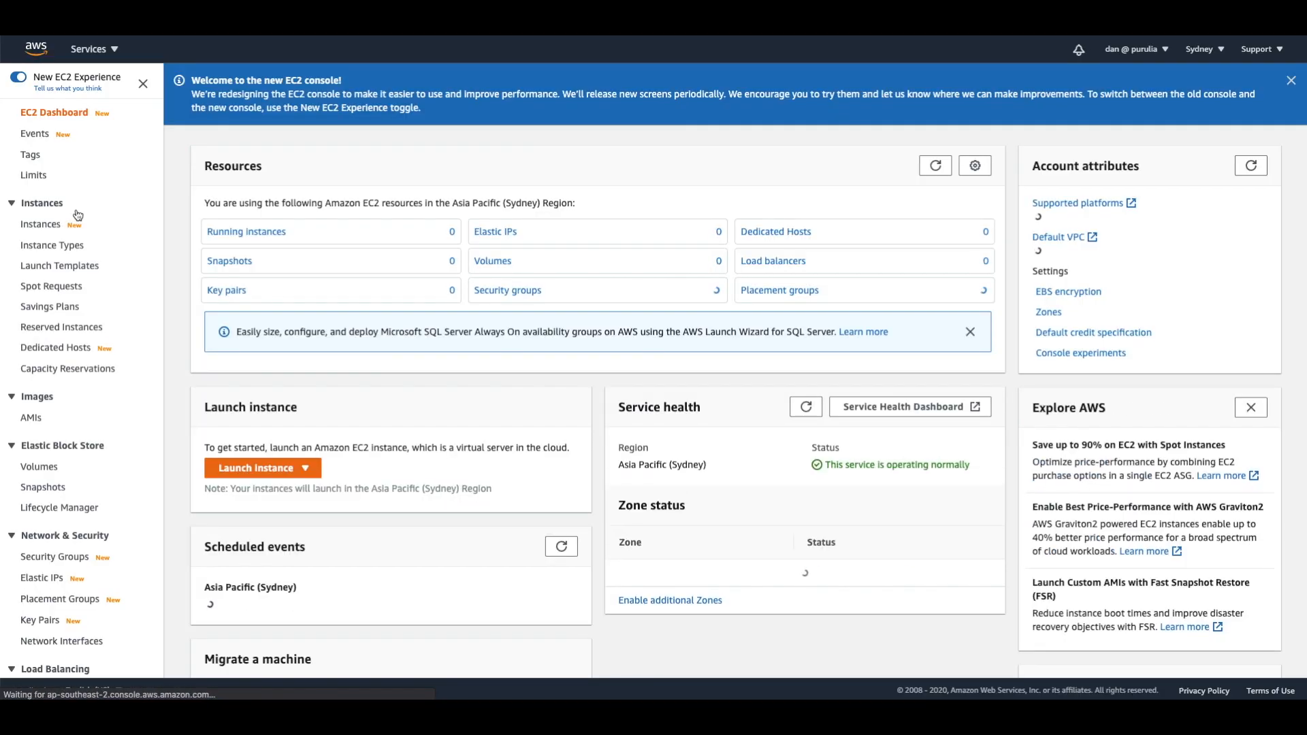
pyautogui.click(281, 470)
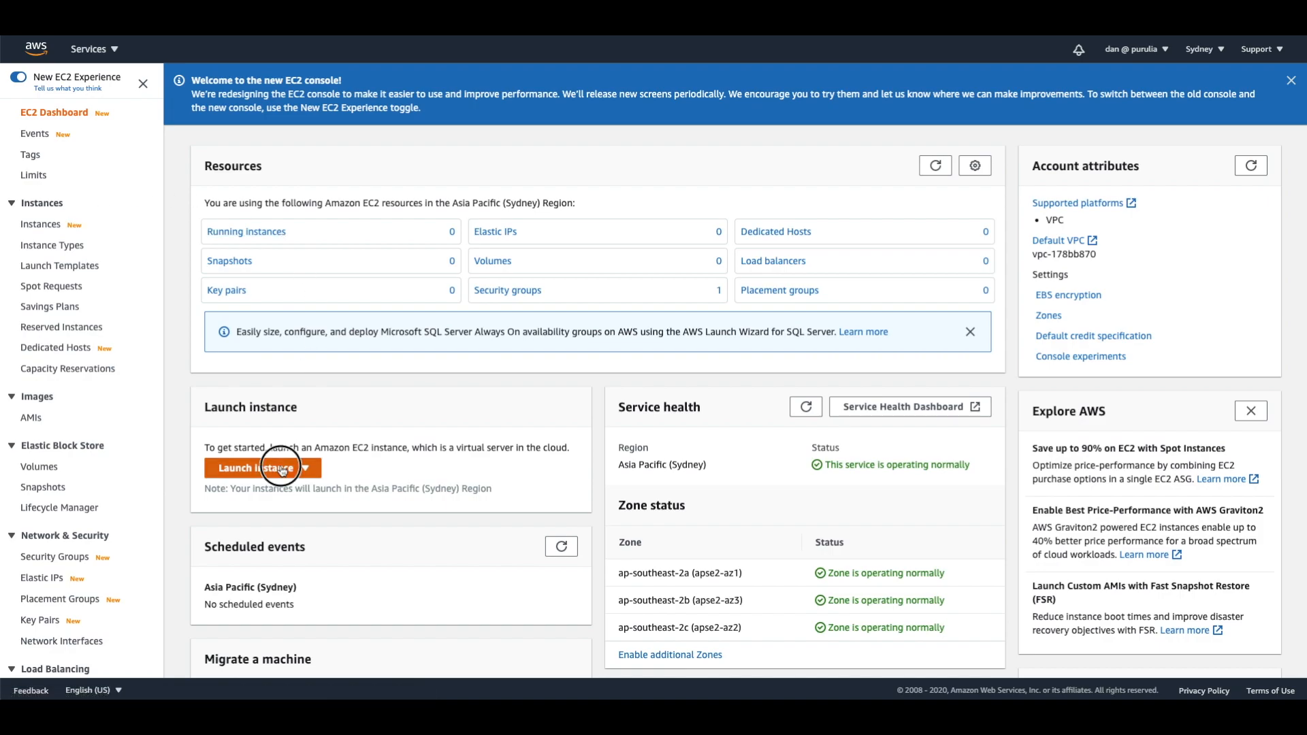
pyautogui.click(272, 491)
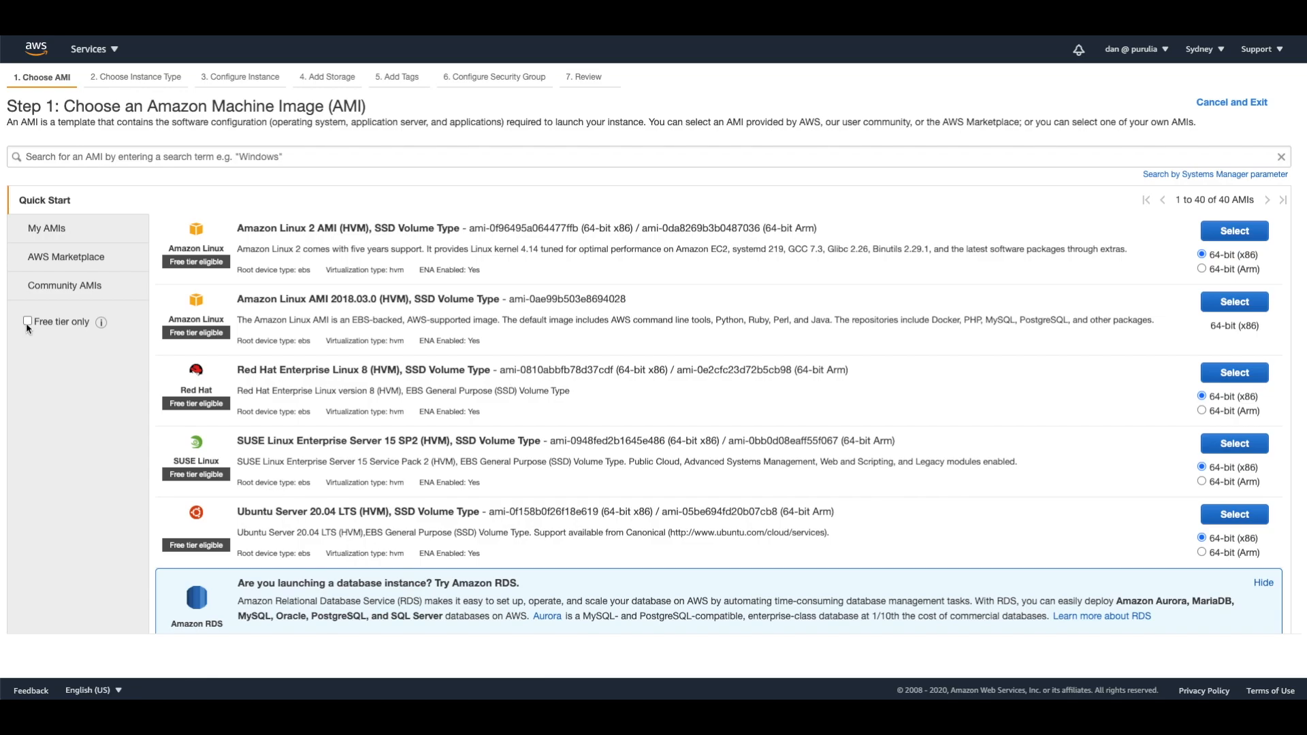
pyautogui.click(27, 321)
pyautogui.click(1236, 231)
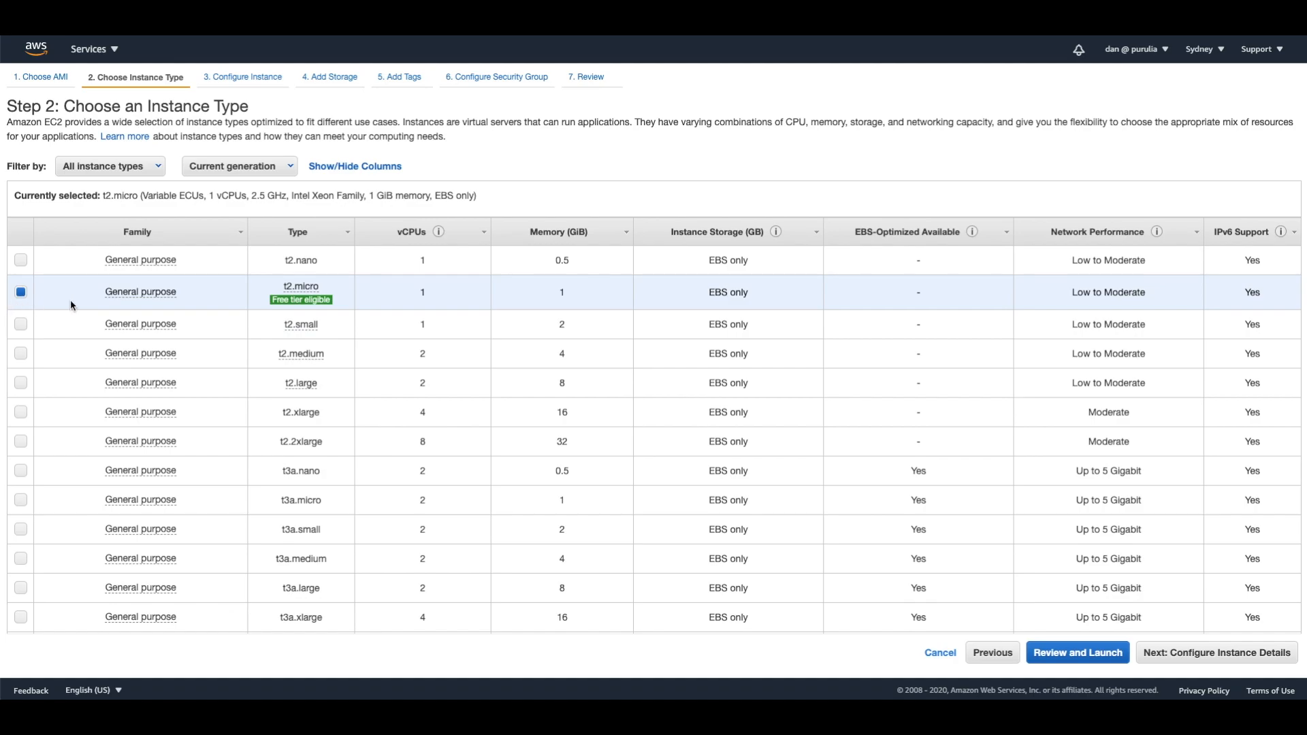
# Keep the t2.micro instance type and assign the demorole IAM role in the instance details.
pyautogui.moveTo(313, 305)
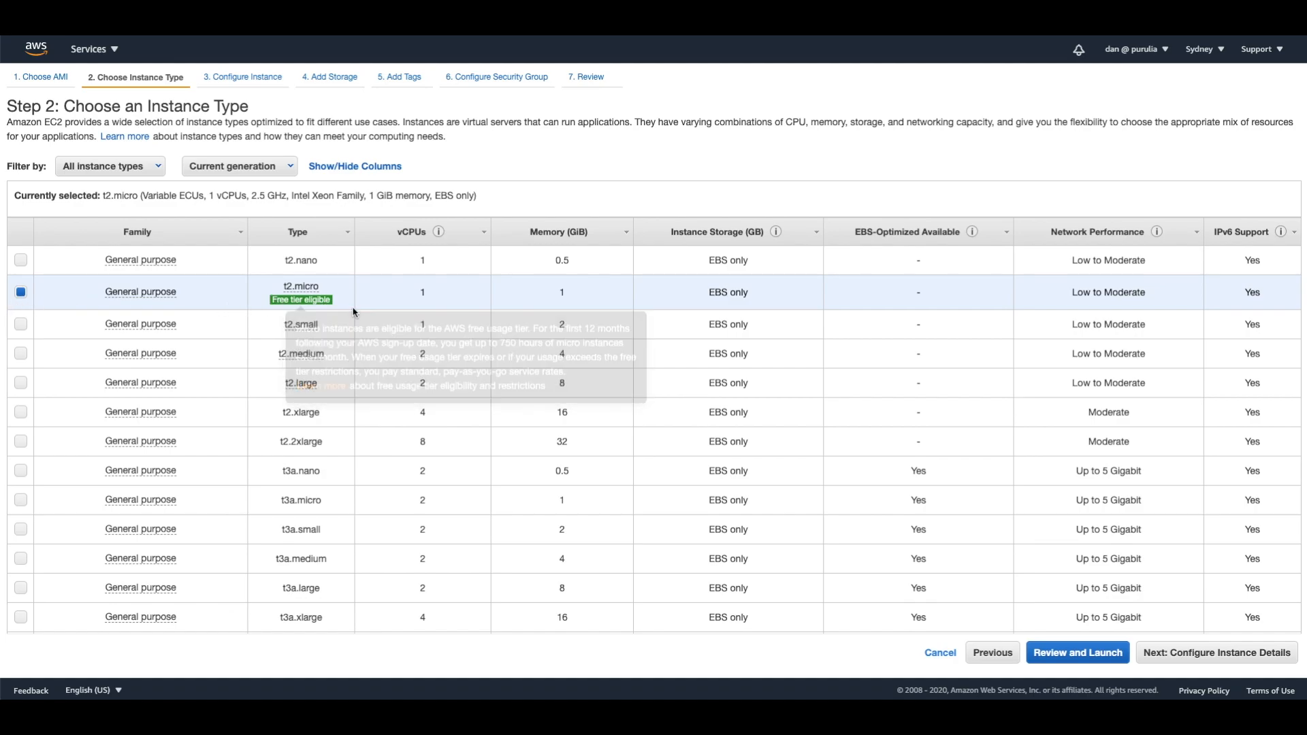
pyautogui.click(1220, 658)
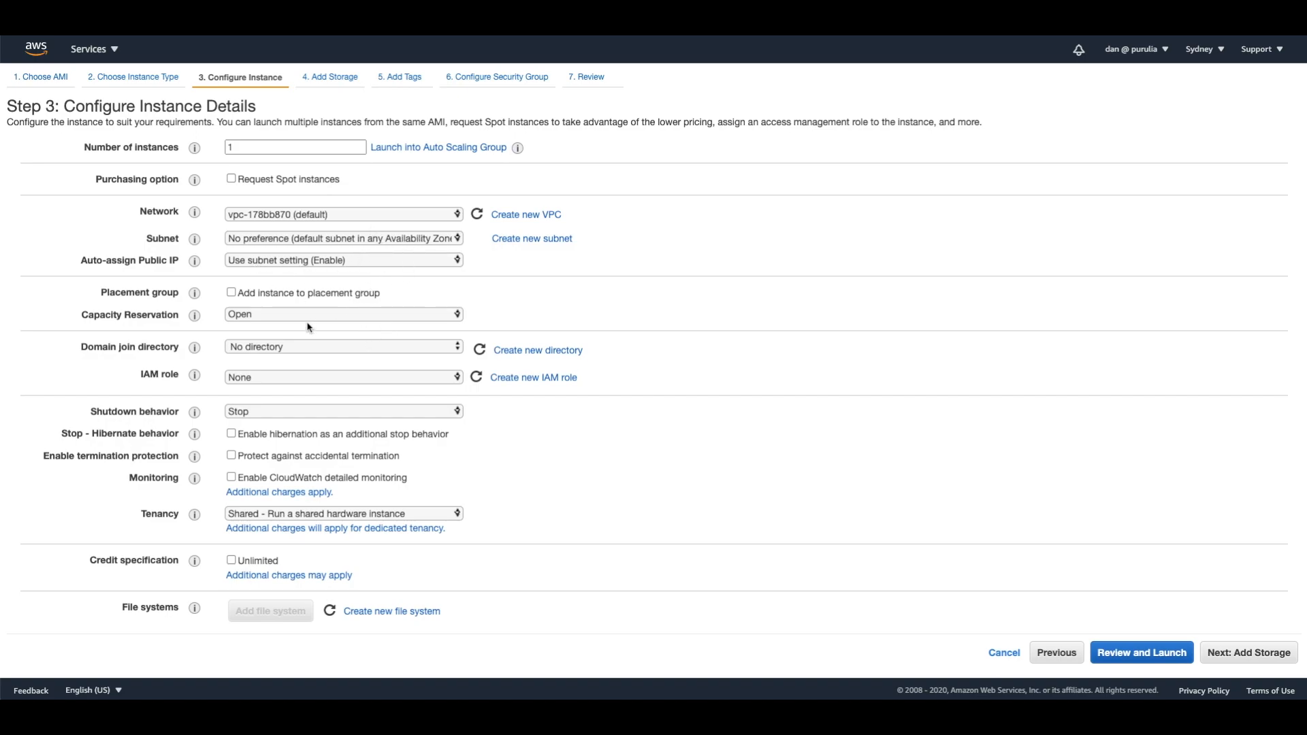
pyautogui.click(267, 379)
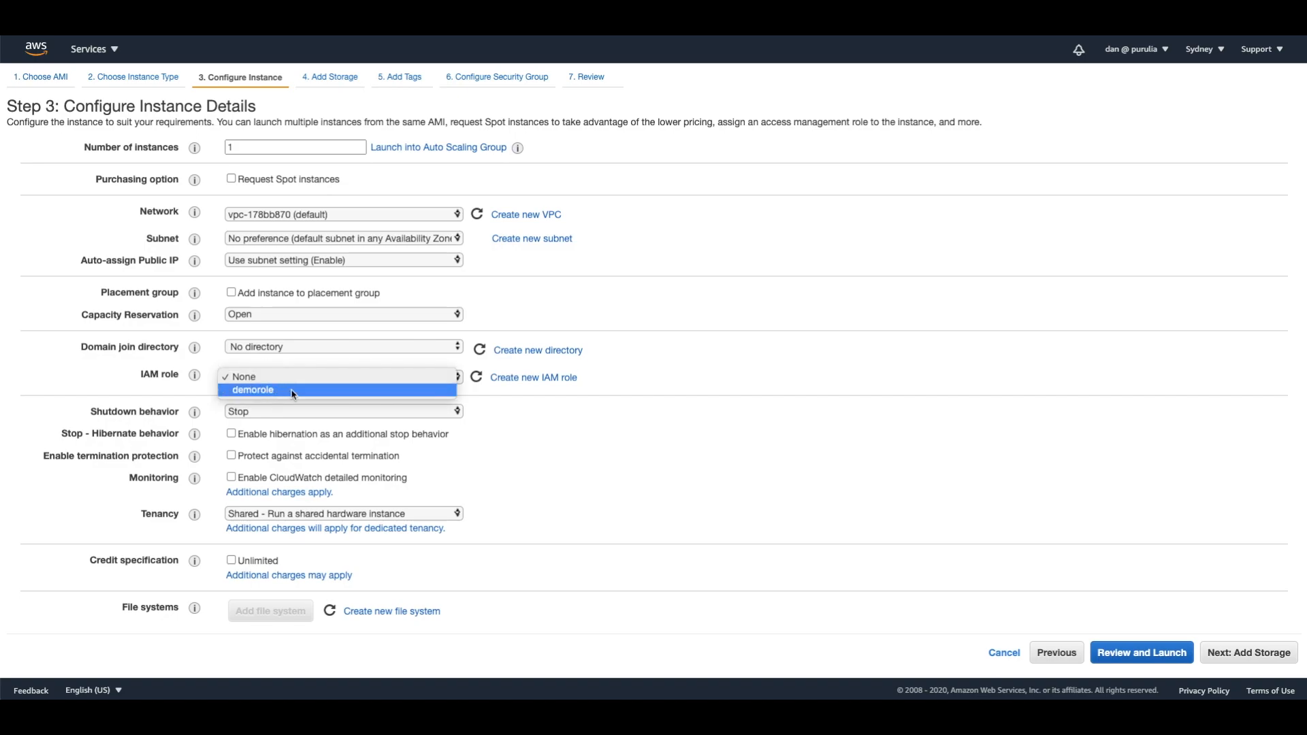
pyautogui.click(293, 391)
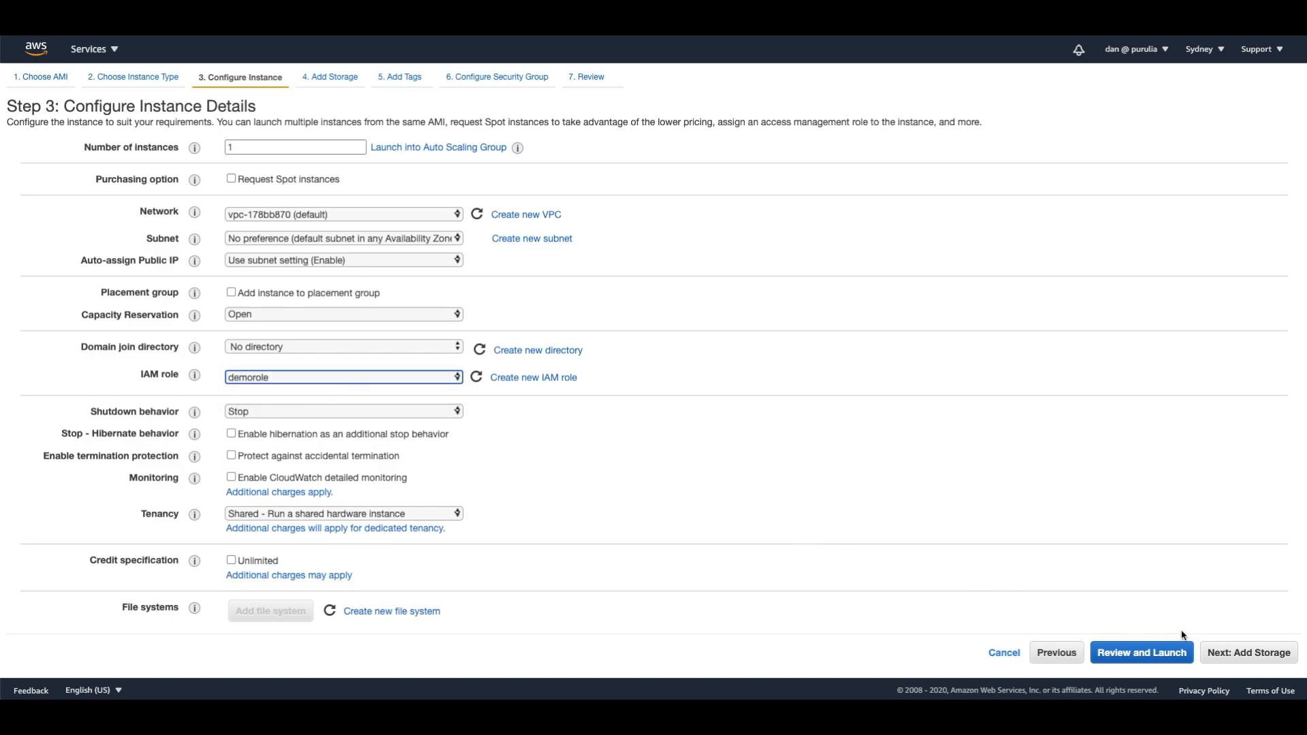
# Proceed to the security group configuration, keeping the default storage and adding no tags.
pyautogui.click(1224, 664)
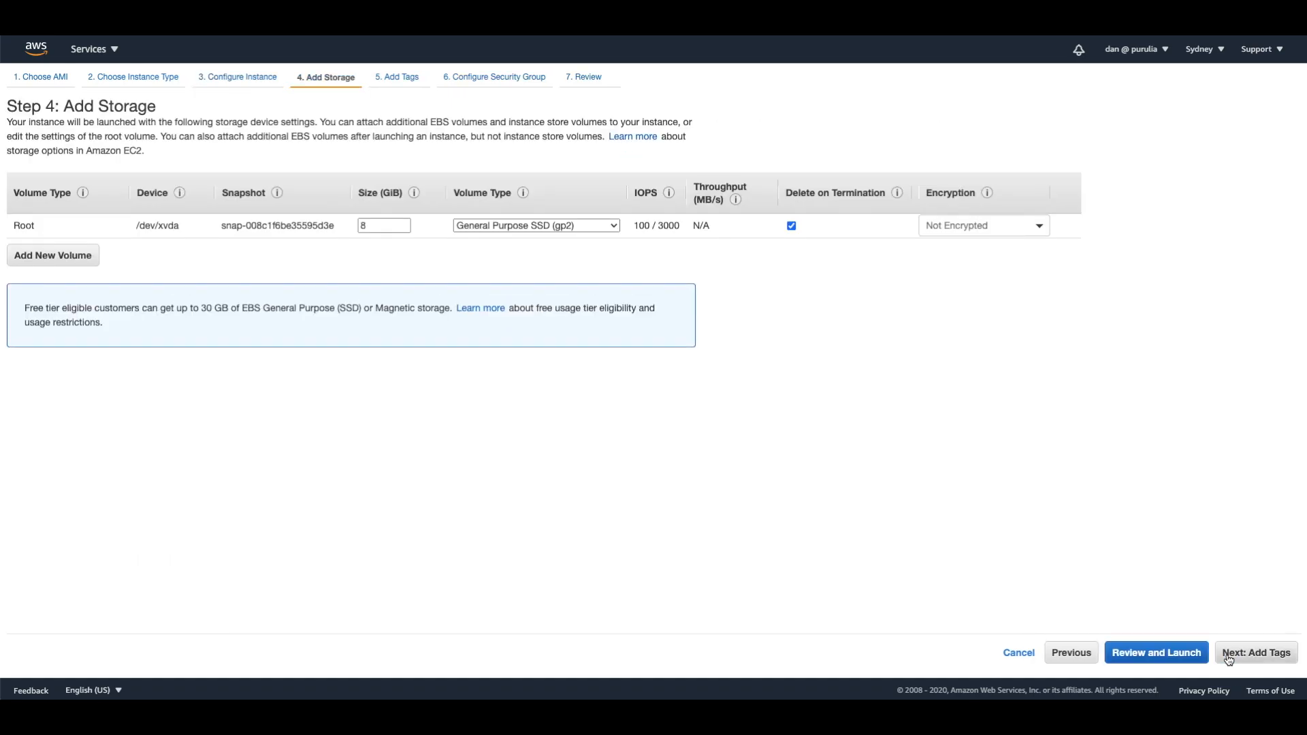
pyautogui.click(1229, 657)
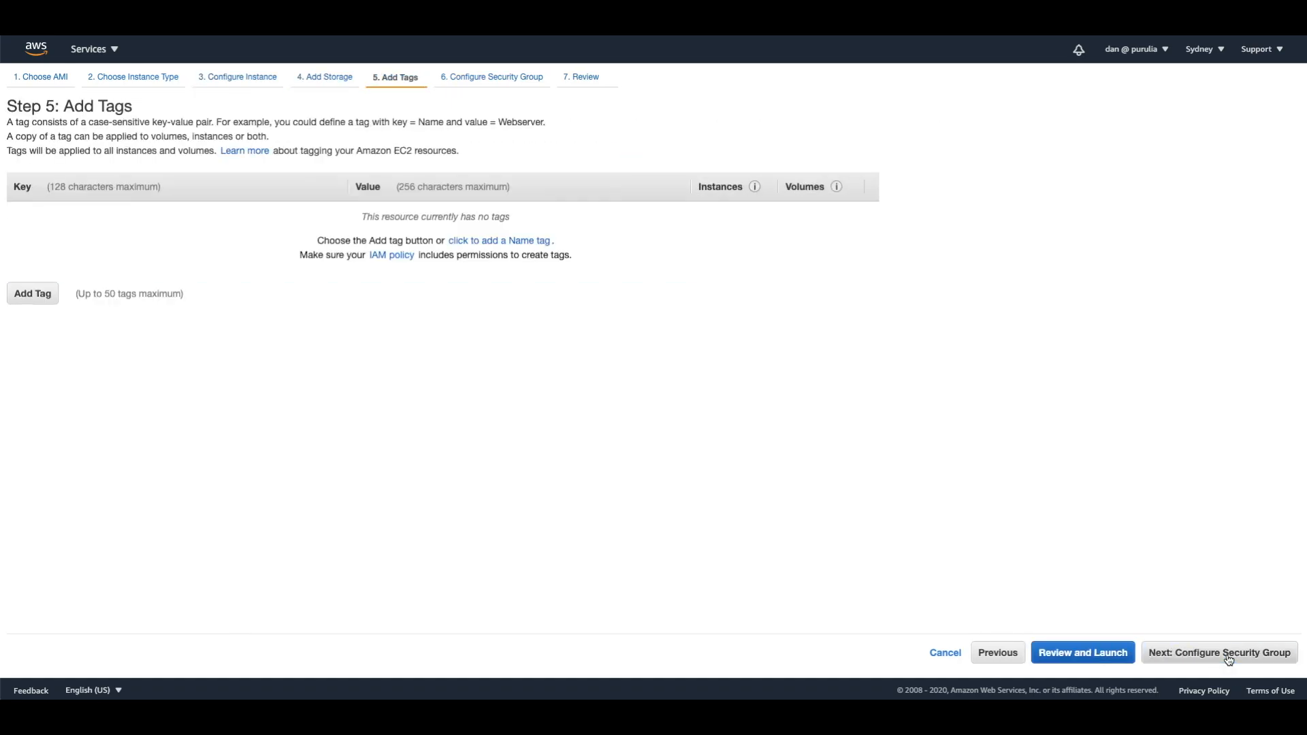
pyautogui.click(1229, 657)
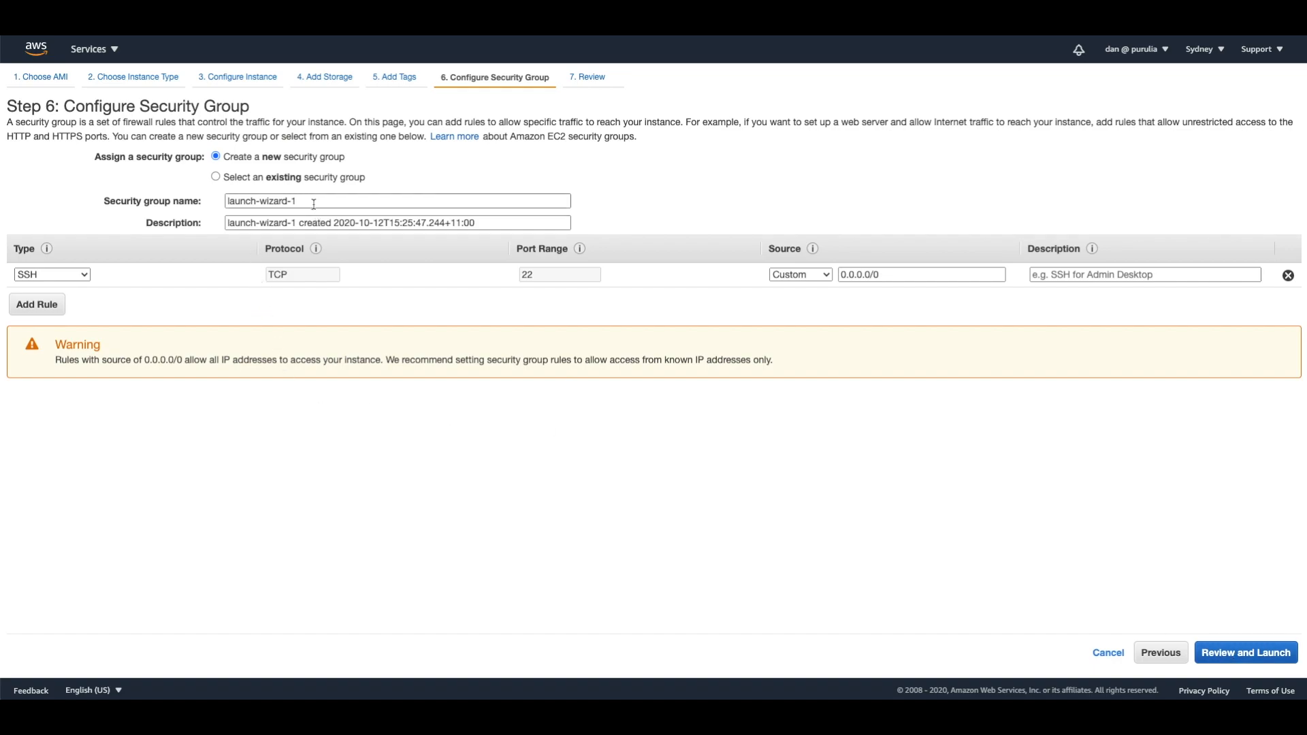
# Set the new security group's name and description to demo-securitygroup and remove its SSH rule.
pyautogui.click(173, 200)
pyautogui.write('demo-securitygroup')
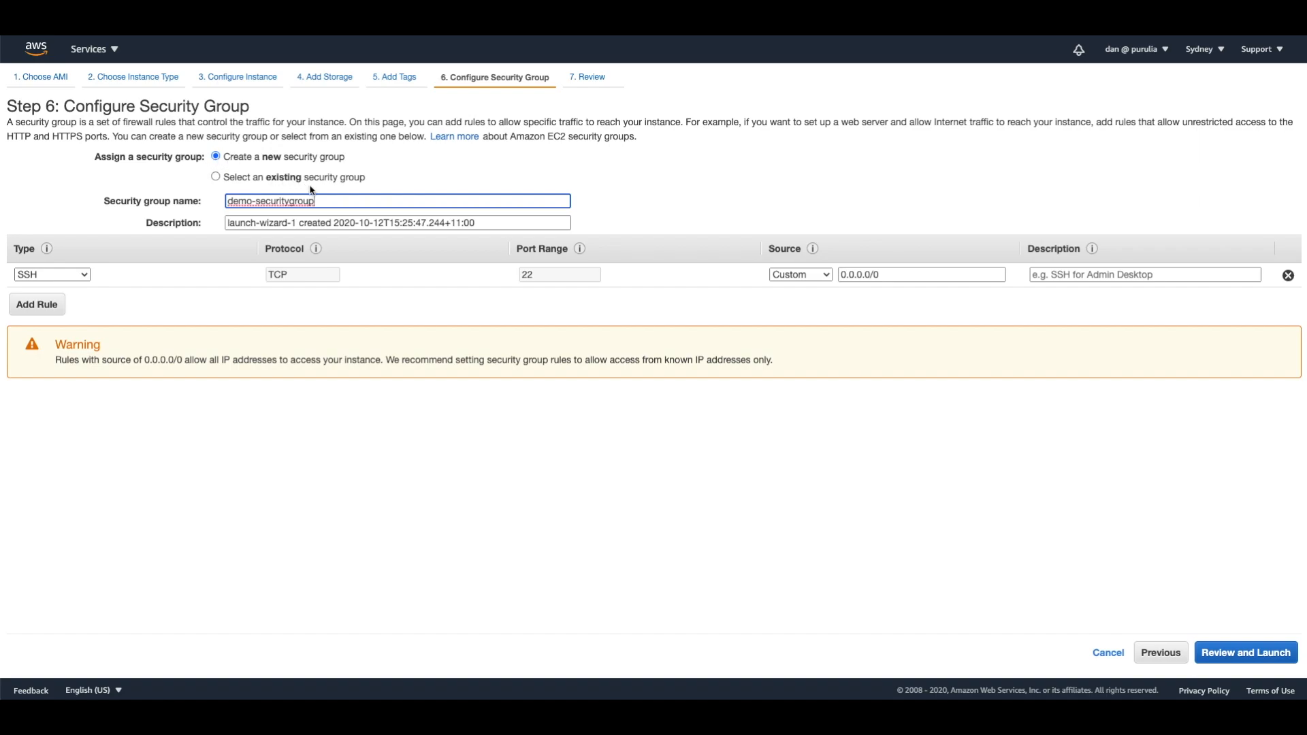
pyautogui.moveTo(327, 201); pyautogui.dragTo(224, 196)
pyautogui.hotkey('ctrl', 'c')
pyautogui.moveTo(495, 221); pyautogui.dragTo(219, 220)
pyautogui.hotkey('ctrl', 'v')
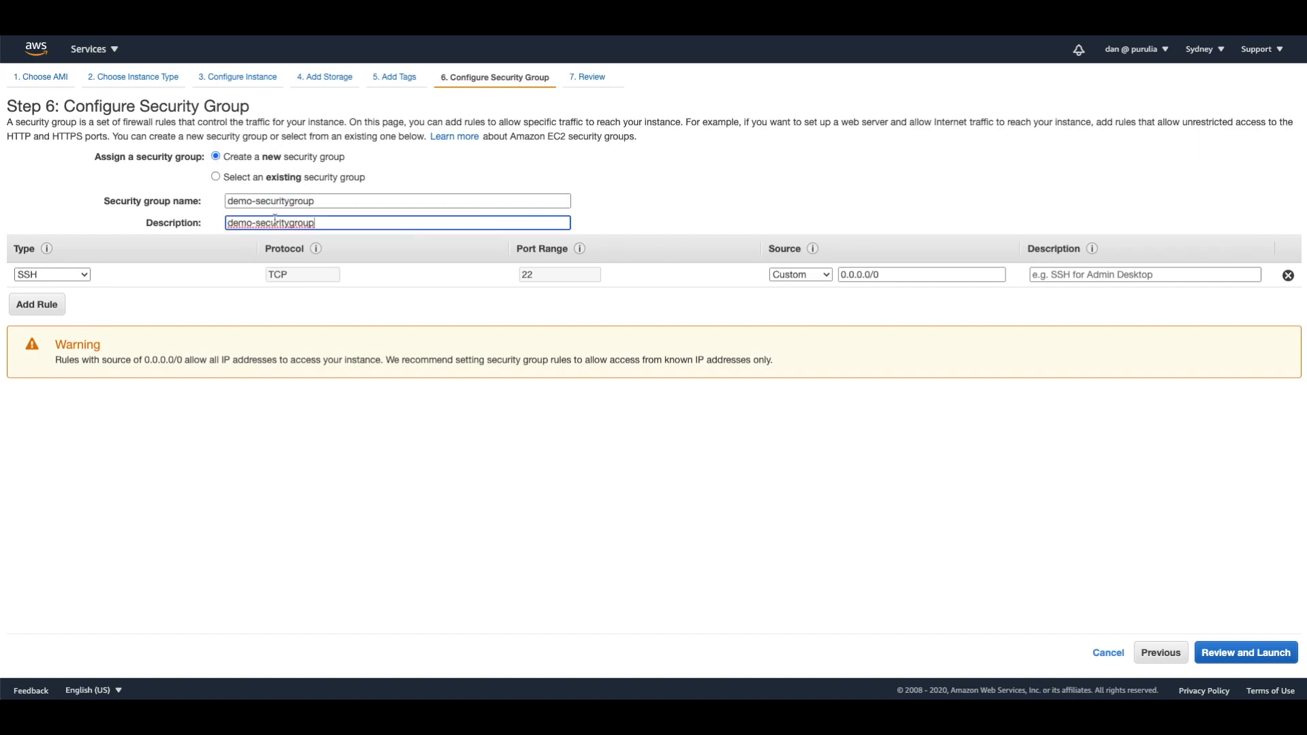
pyautogui.click(1288, 275)
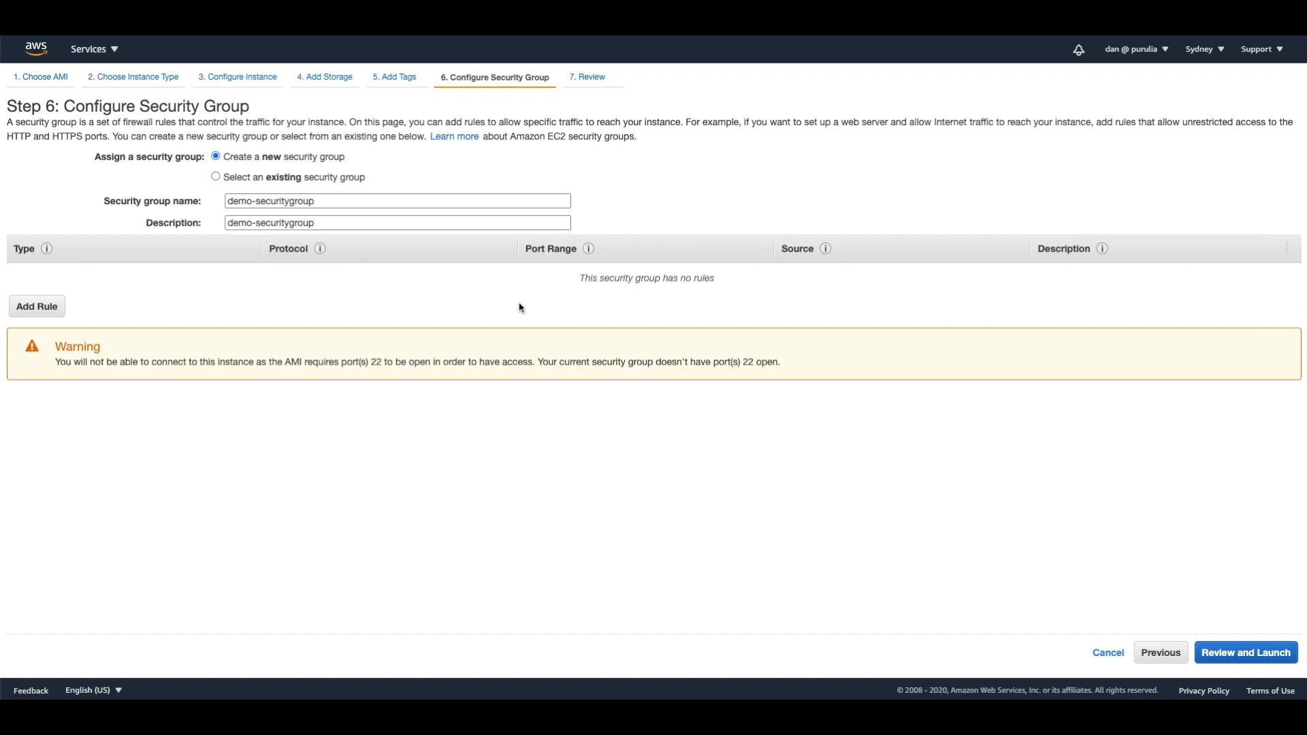
# Review and launch the instance without a key pair, acknowledging the connection notice.
pyautogui.click(1238, 659)
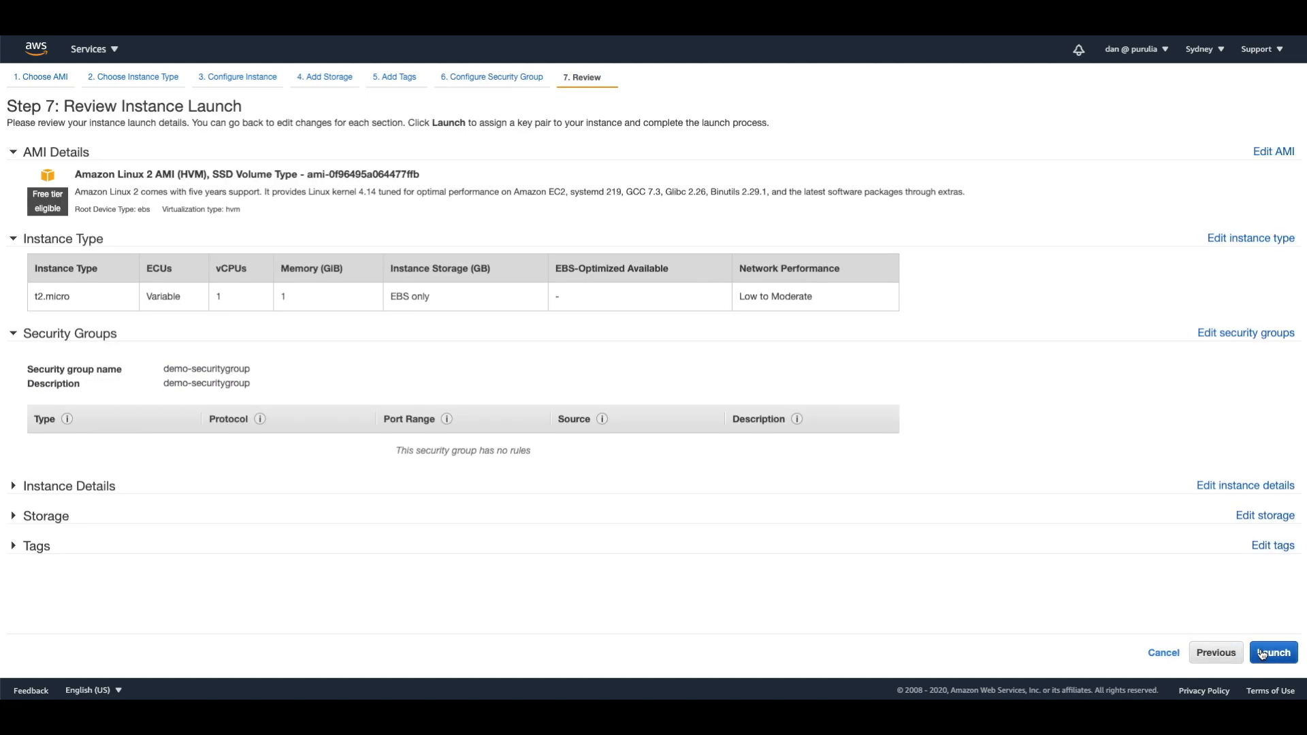
pyautogui.click(1262, 654)
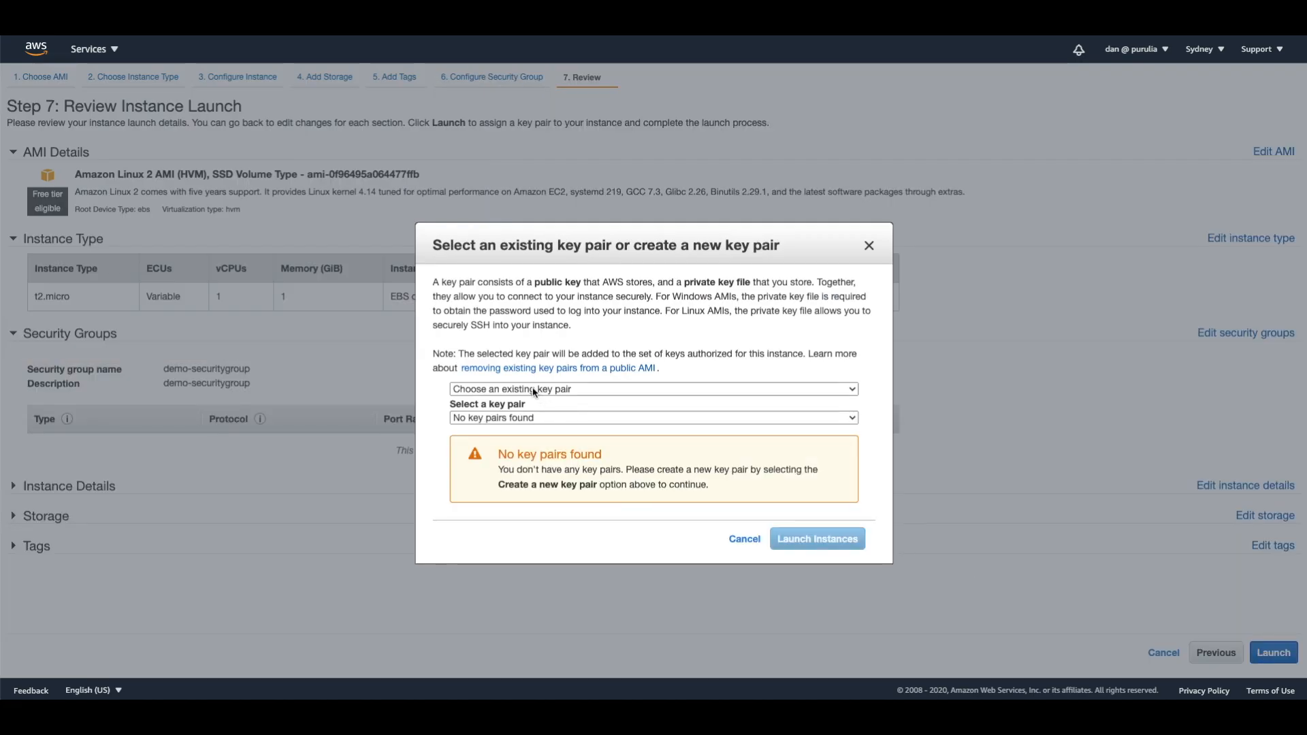
pyautogui.click(533, 391)
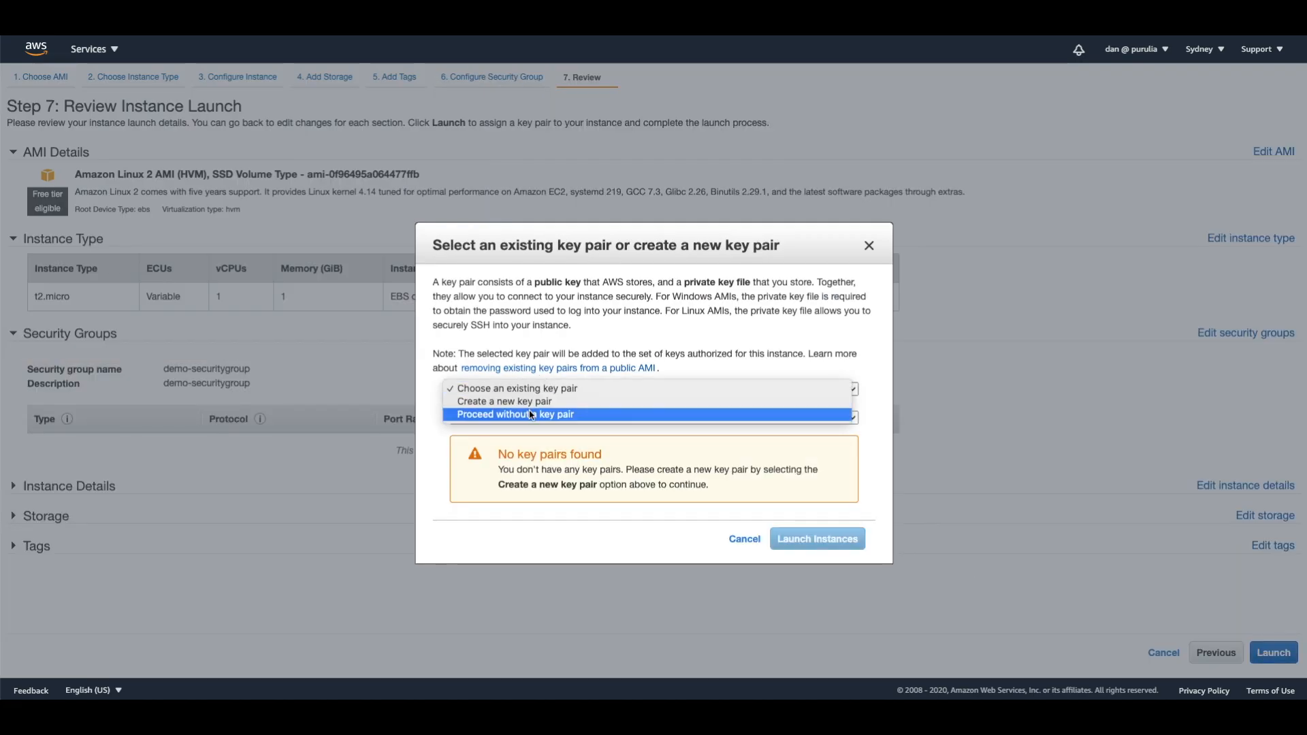
pyautogui.click(531, 416)
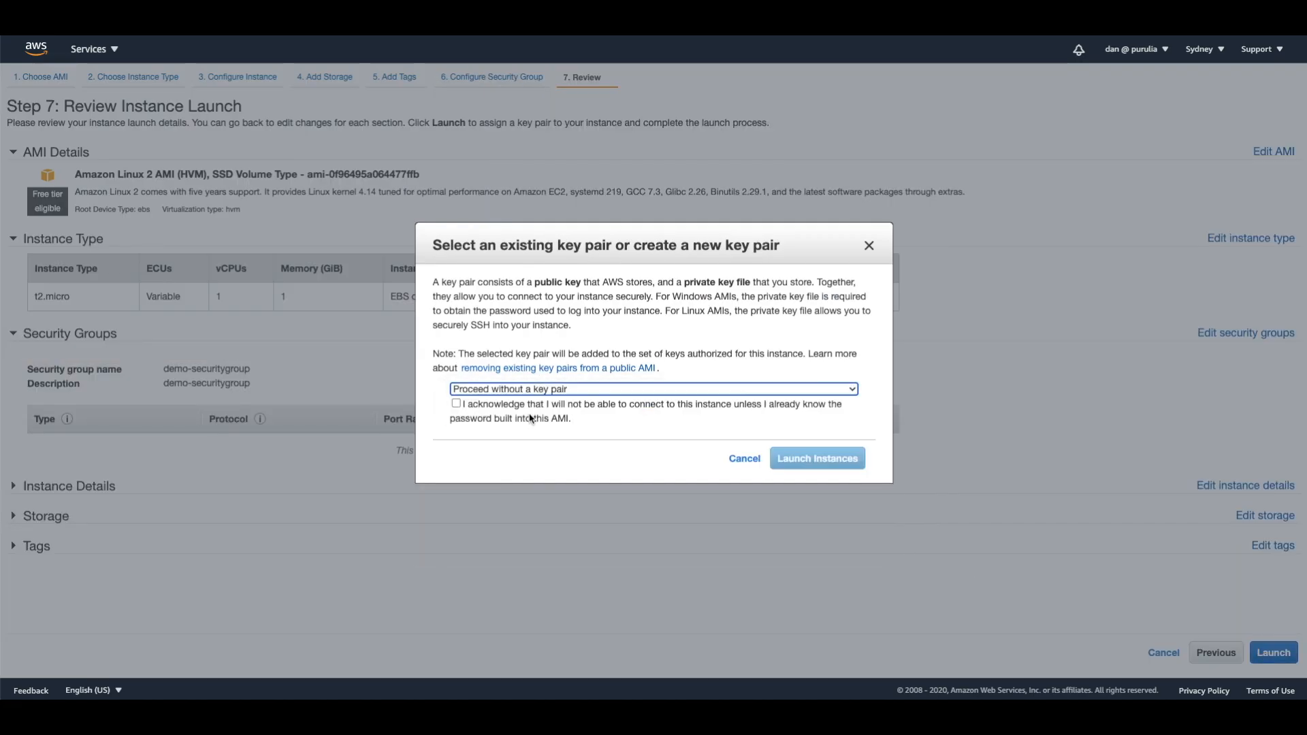
pyautogui.click(456, 406)
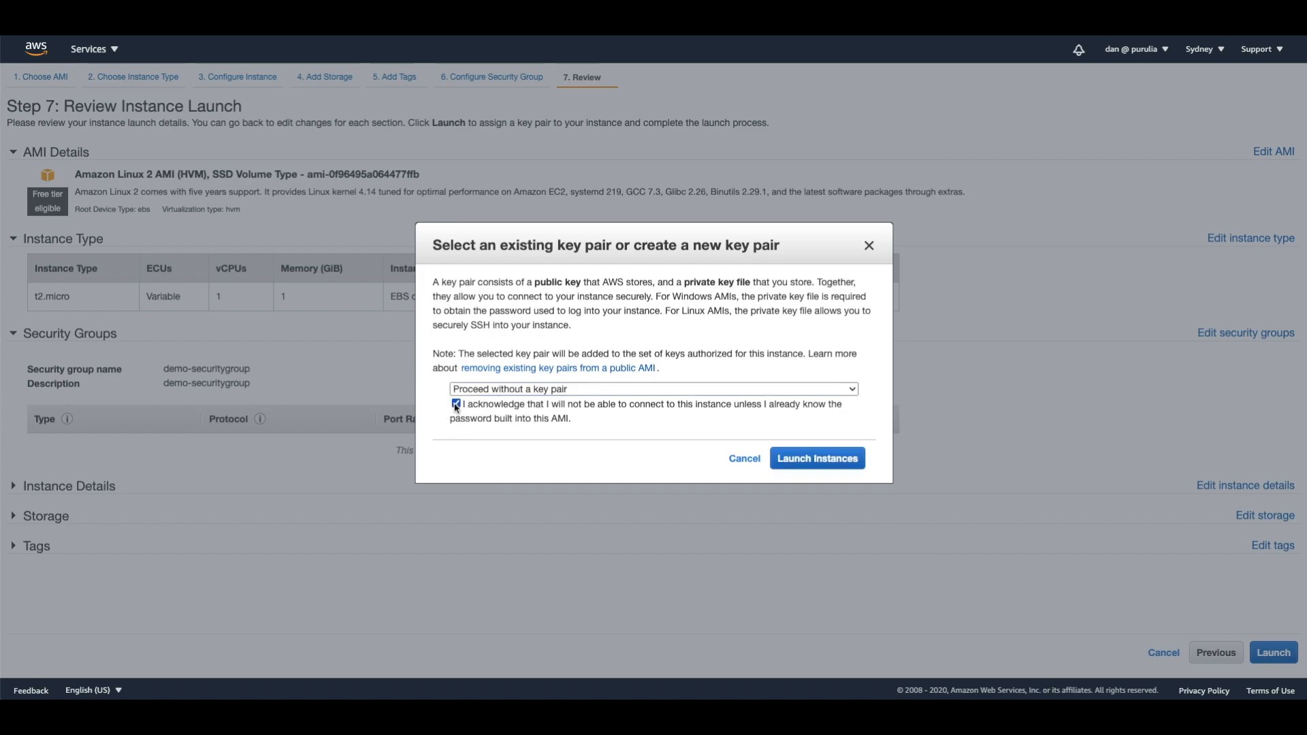
pyautogui.click(817, 462)
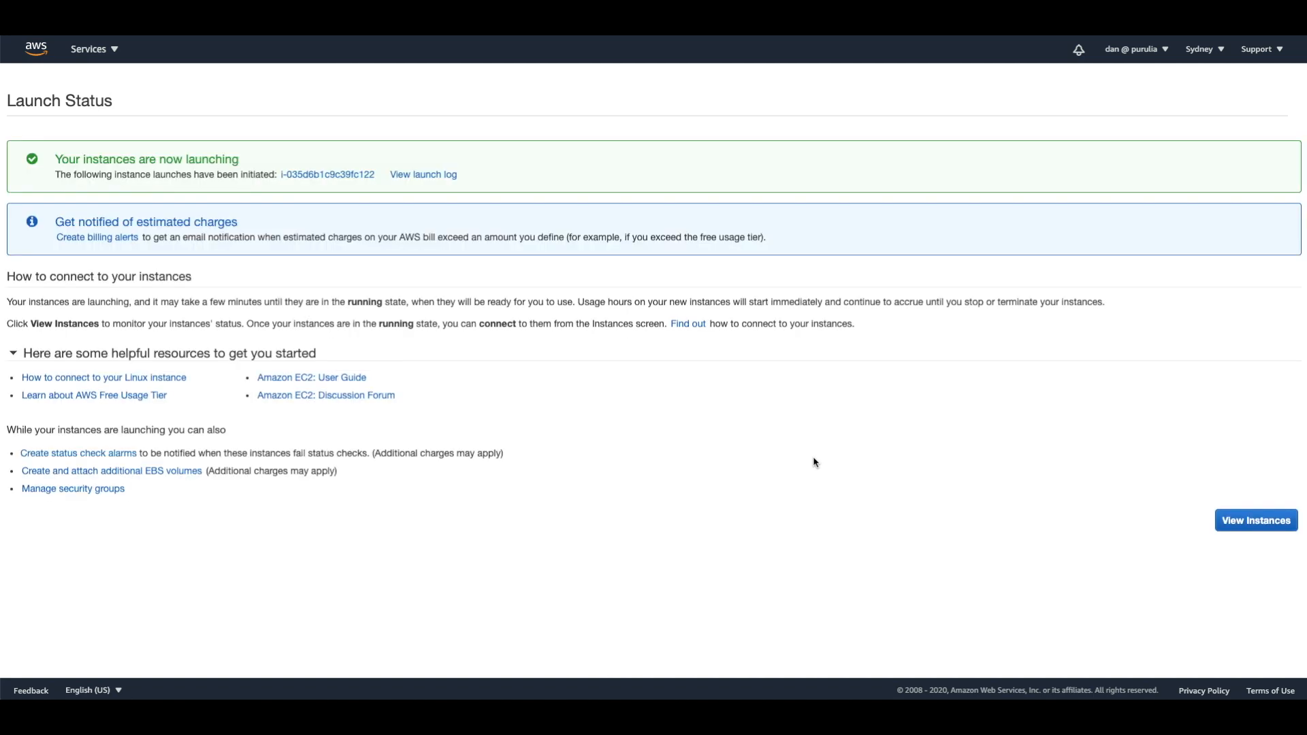
# Show the newly launched instance in the EC2 instances list and refresh its state.
pyautogui.click(356, 175)
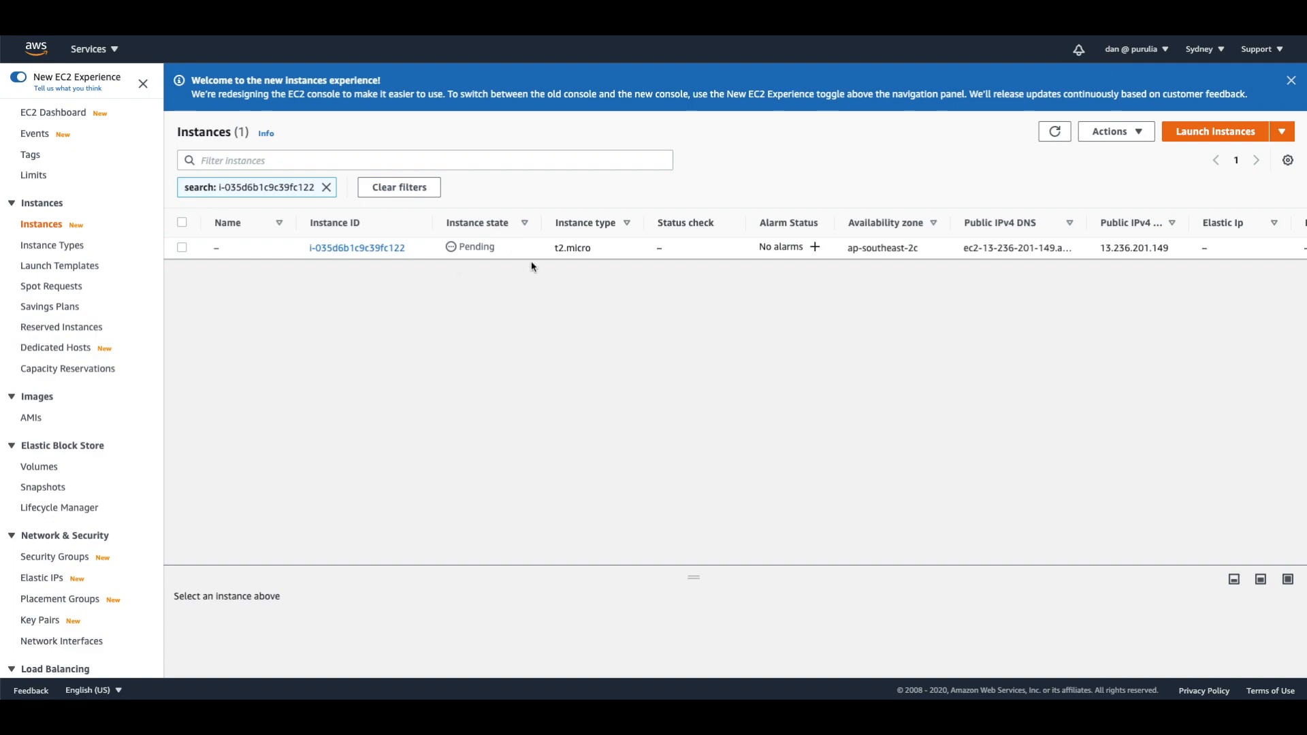
pyautogui.click(1055, 133)
pyautogui.click(1054, 132)
# Name the new instance demoec2, save the name and refresh the instances list.
pyautogui.click(228, 250)
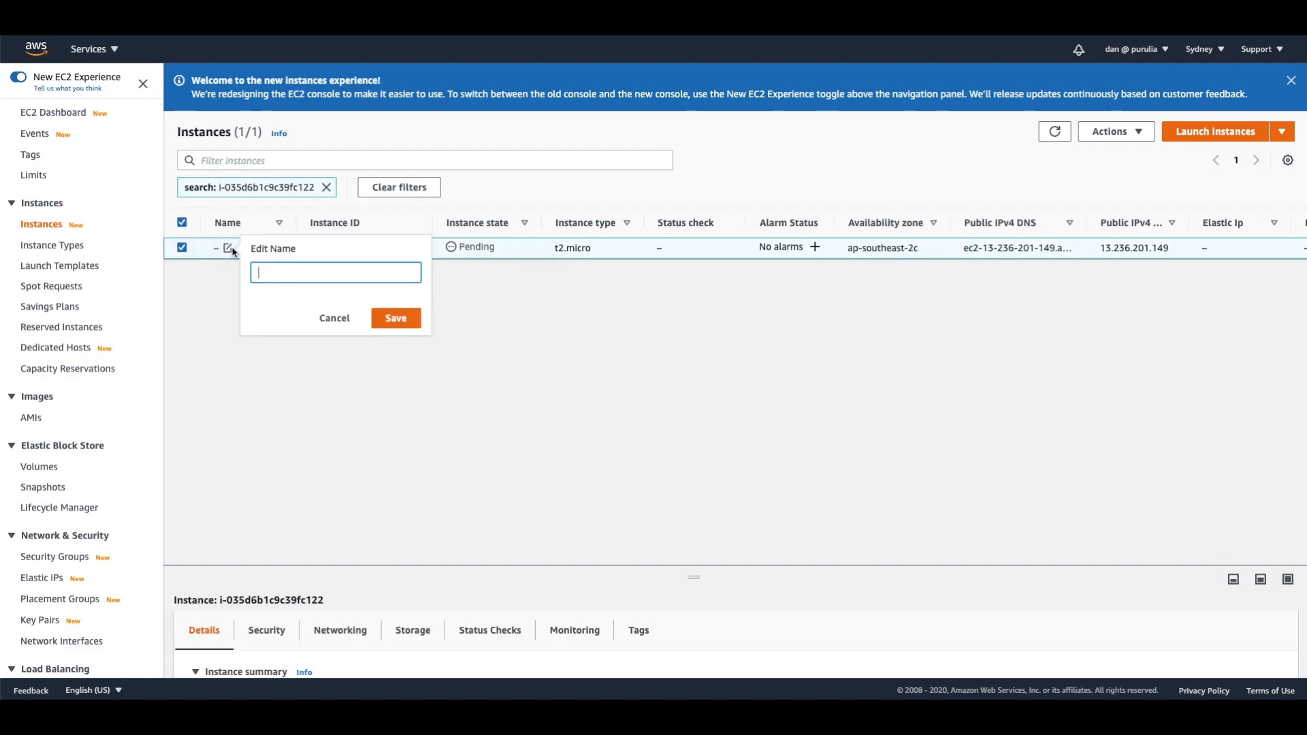
pyautogui.write('dem')
pyautogui.press('BackSpace')
pyautogui.press('BackSpace')
pyautogui.press('BackSpace')
pyautogui.press('BackSpace')
pyautogui.press('BackSpace')
pyautogui.press('BackSpace')
pyautogui.press('BackSpace')
pyautogui.write('oem')
pyautogui.press('BackSpace')
pyautogui.write('c2')
pyautogui.click(265, 273)
pyautogui.press('BackSpace')
pyautogui.write('demo')
pyautogui.click(391, 319)
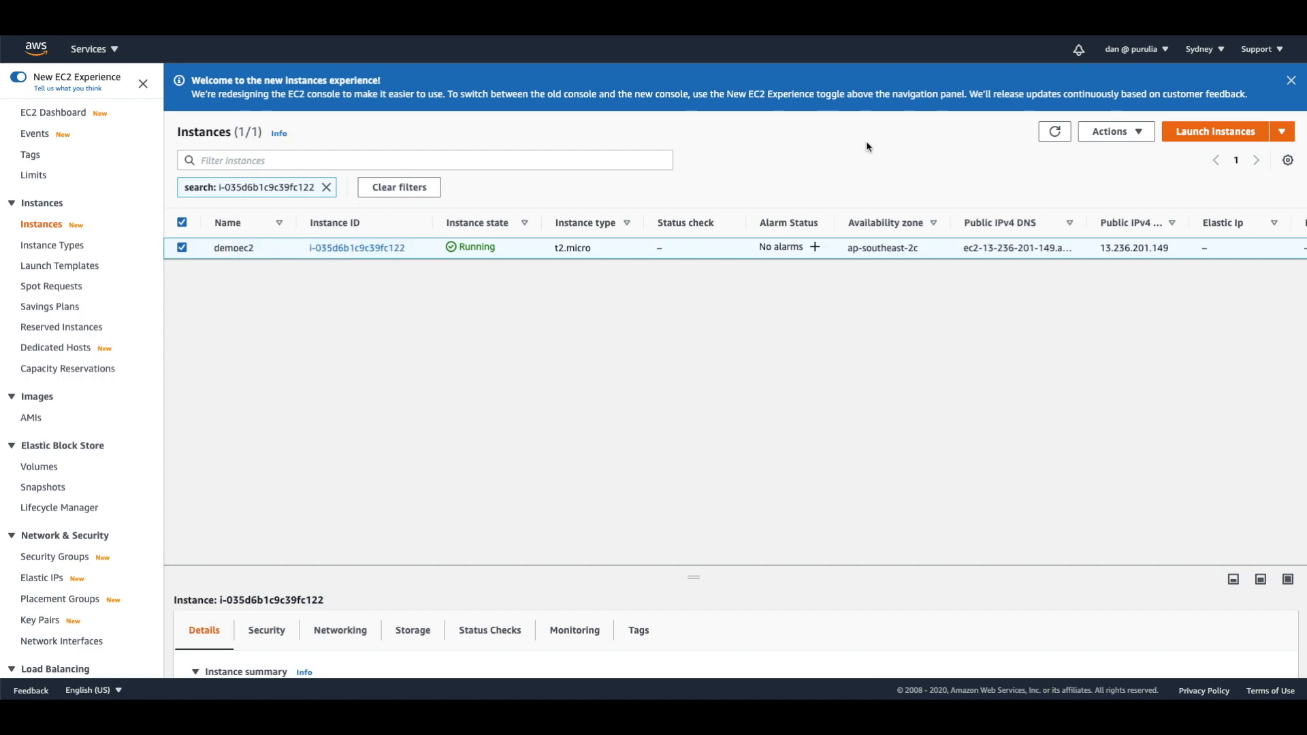
pyautogui.click(1054, 132)
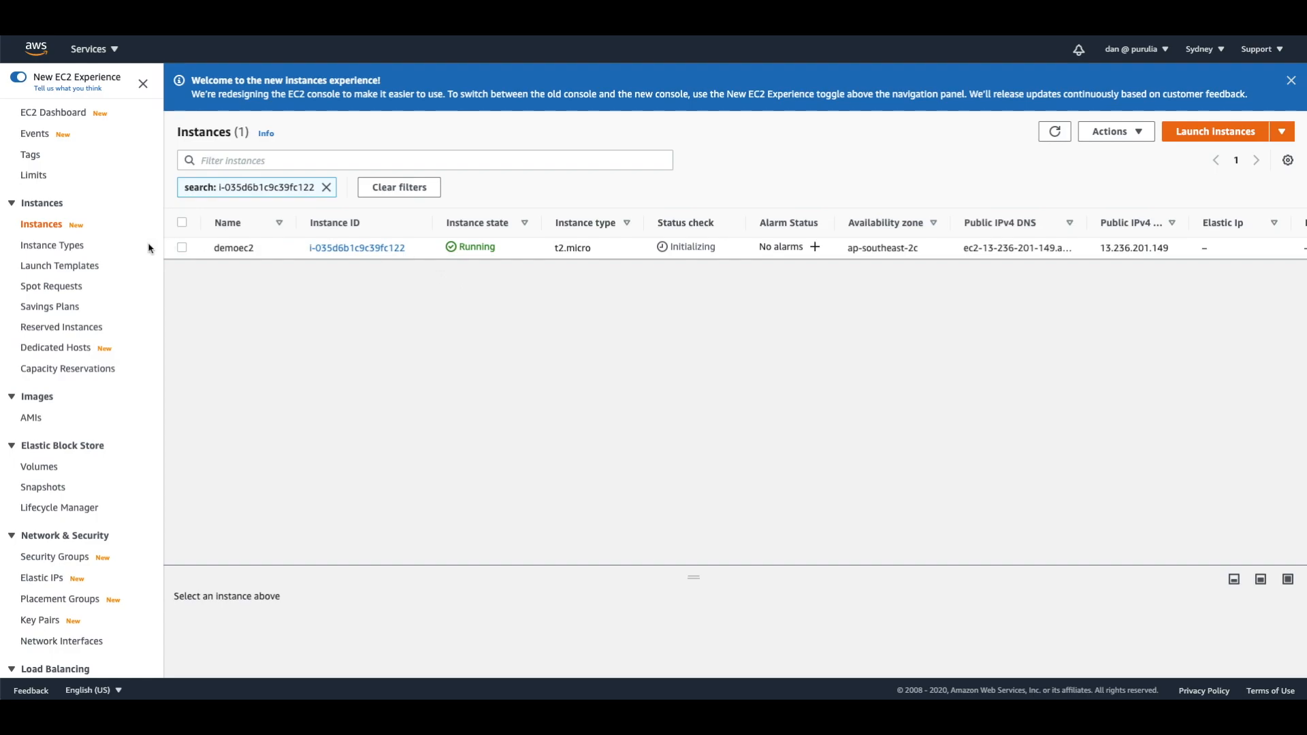
# Find Systems Manager among the AWS services and open it in a new browser tab.
pyautogui.click(115, 53)
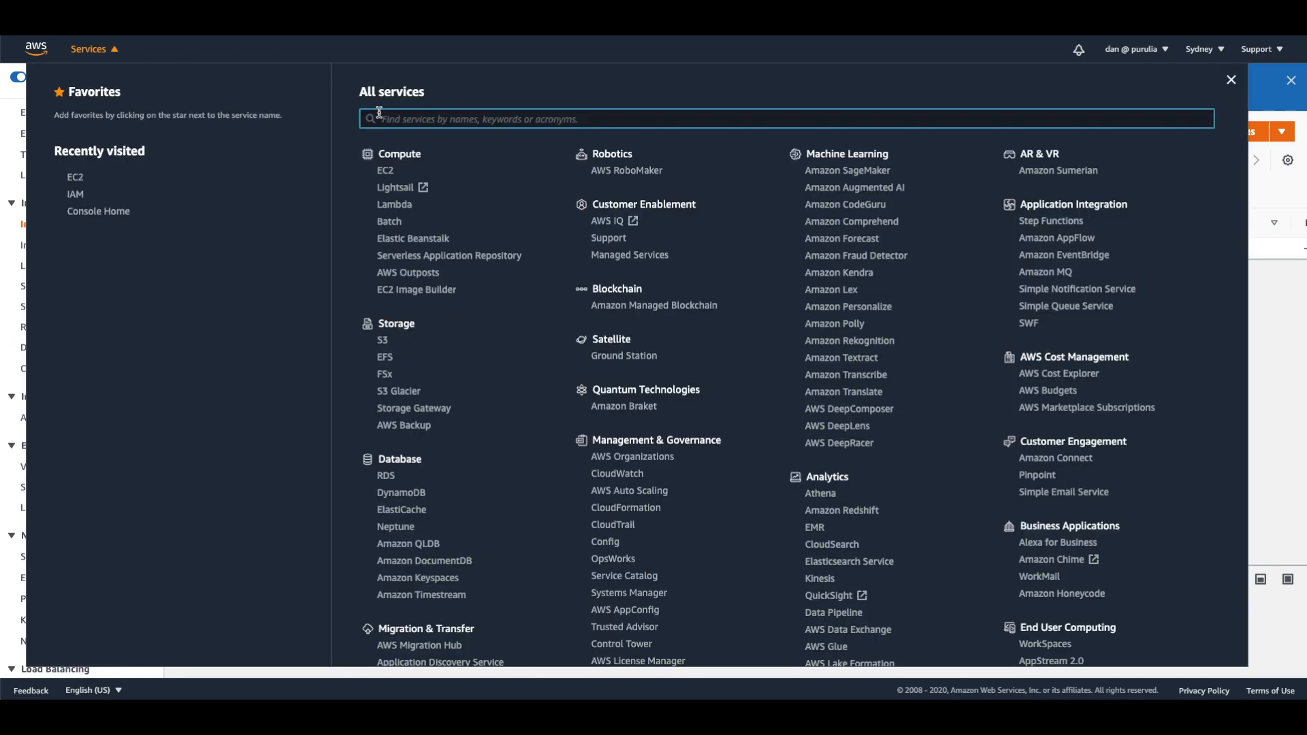
pyautogui.write('Syste')
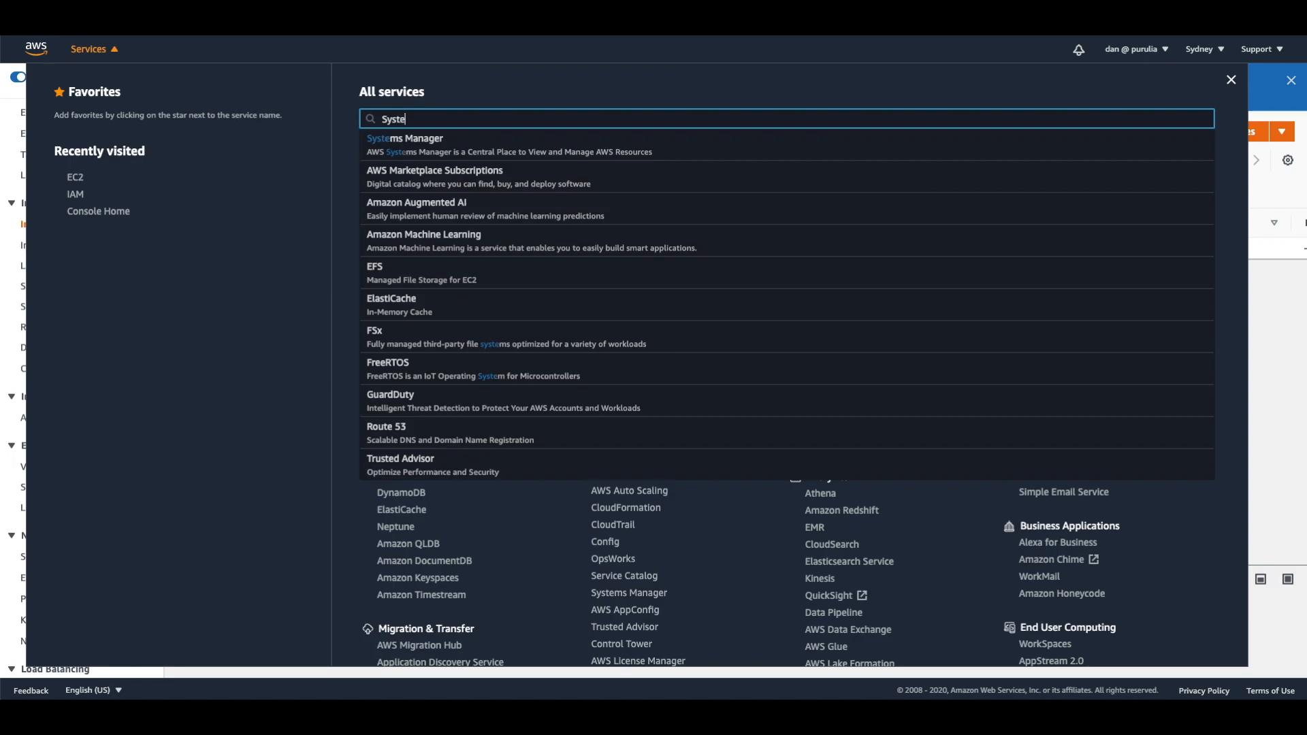
pyautogui.rightClick(434, 141)
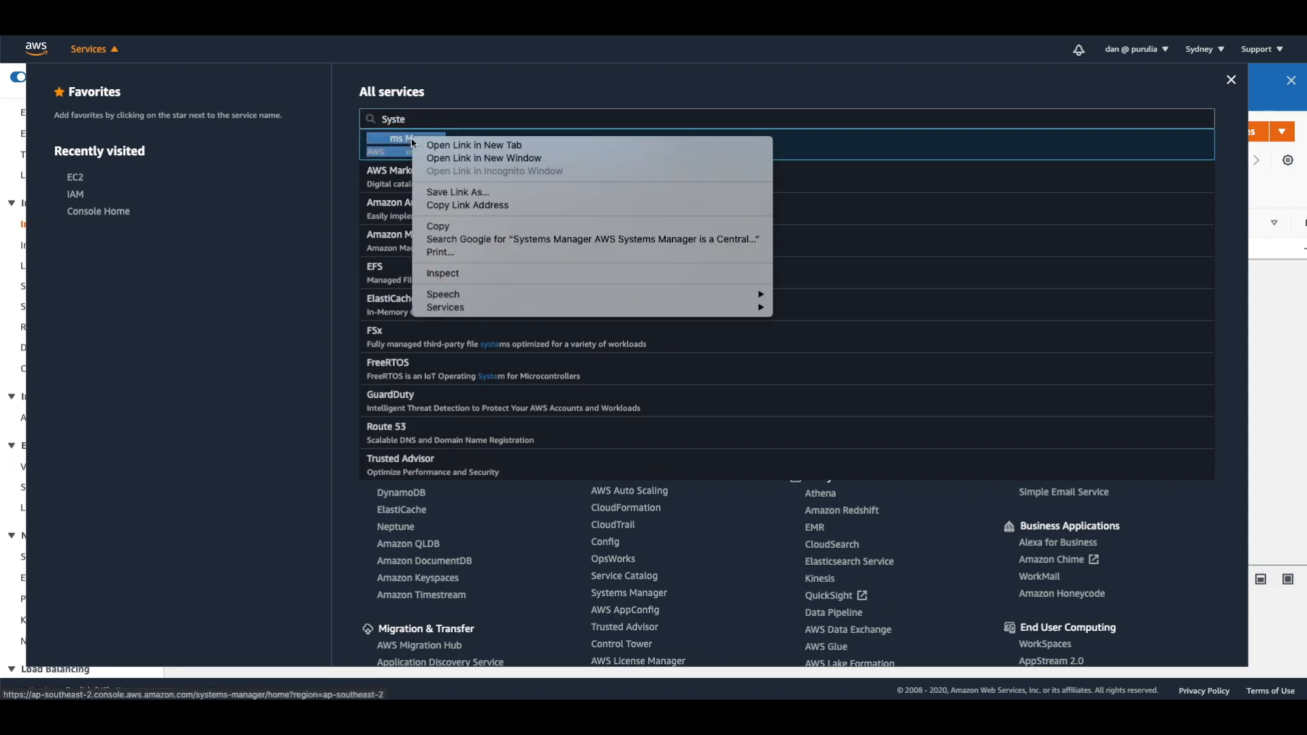
pyautogui.click(437, 144)
pyautogui.click(114, 52)
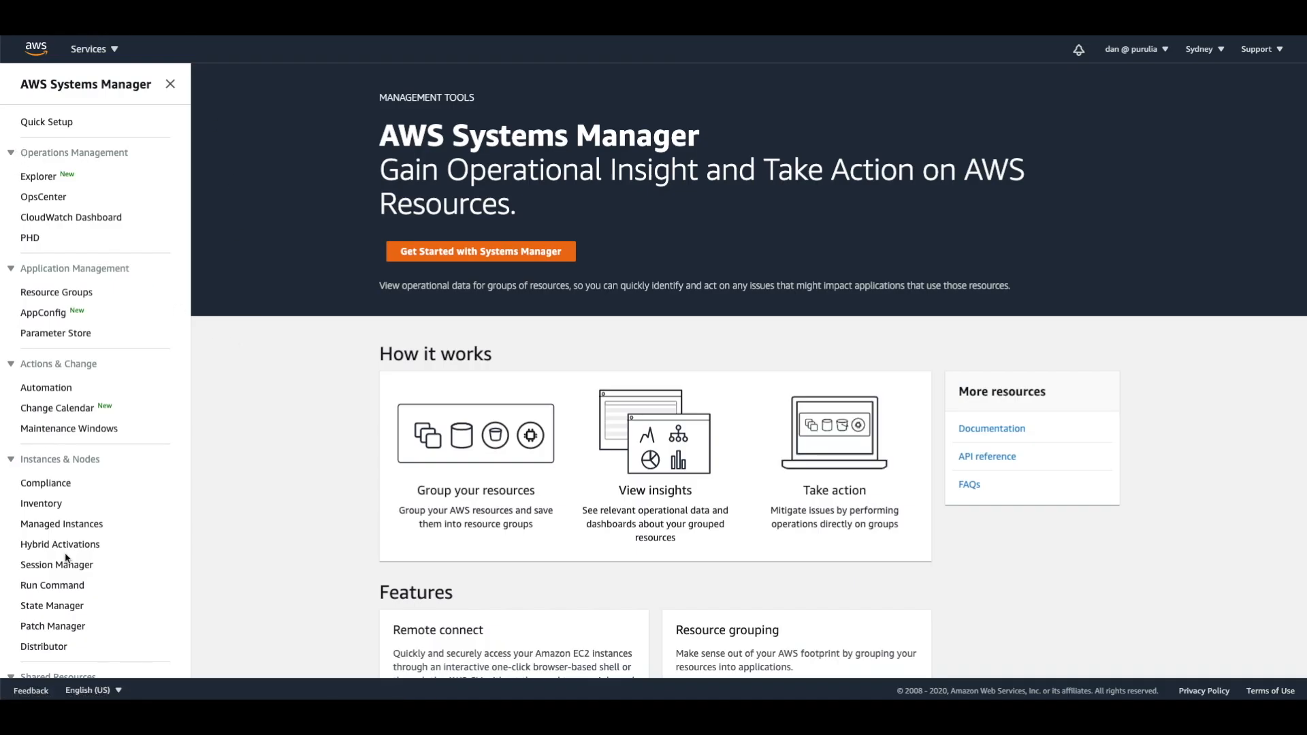
# Start a Session Manager session on the demoec2 instance.
pyautogui.scroll(-1, 65, 561)
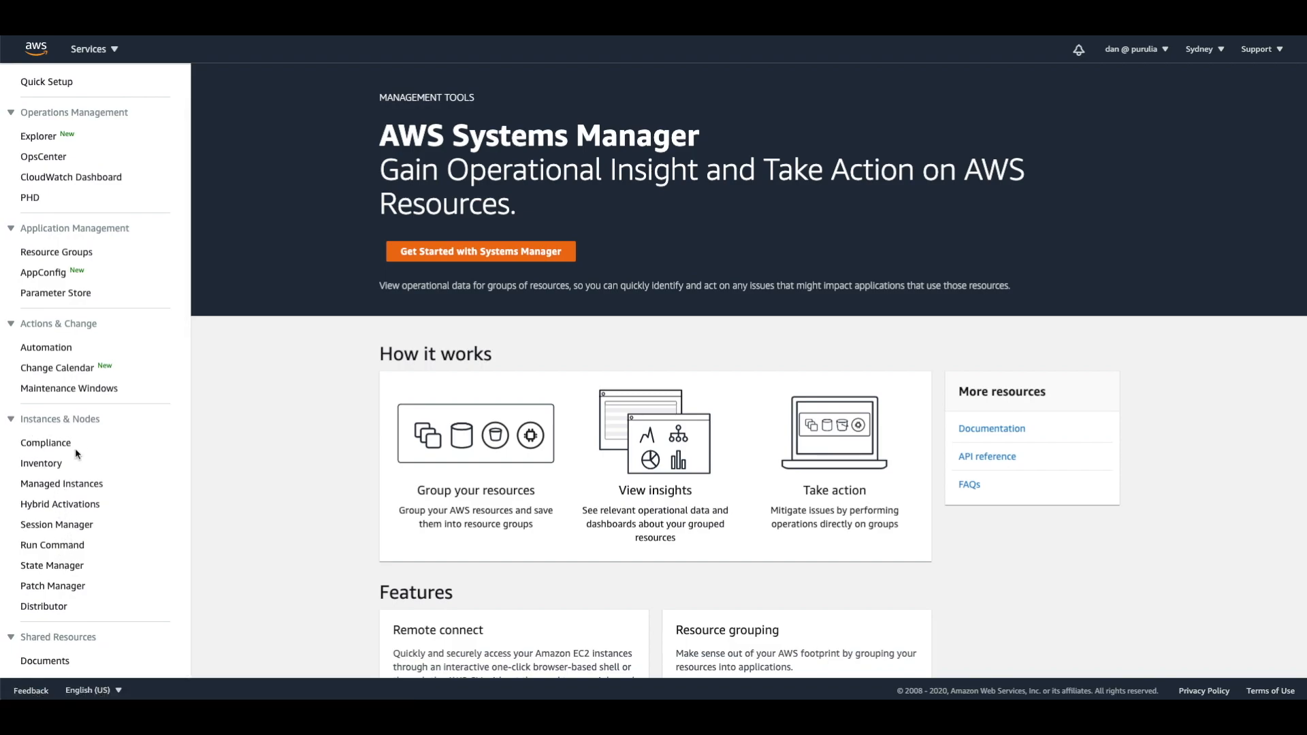
pyautogui.click(64, 527)
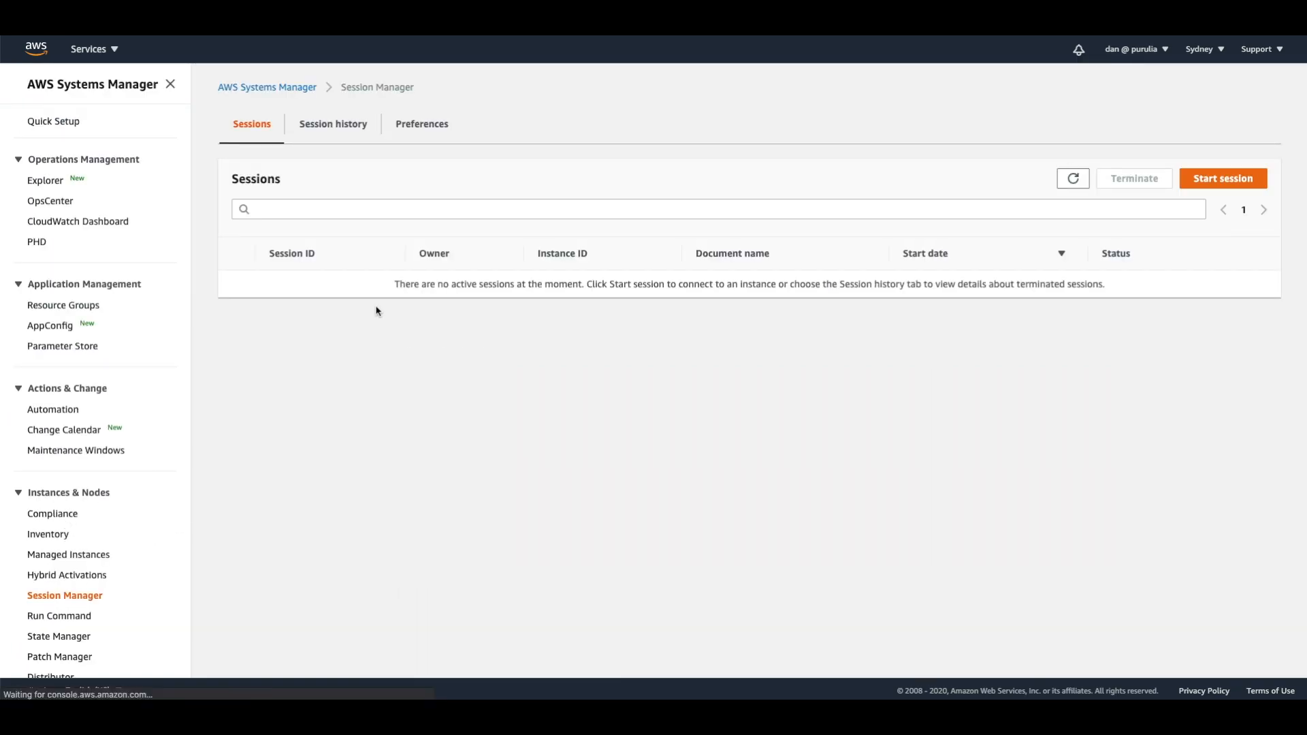
pyautogui.click(1225, 180)
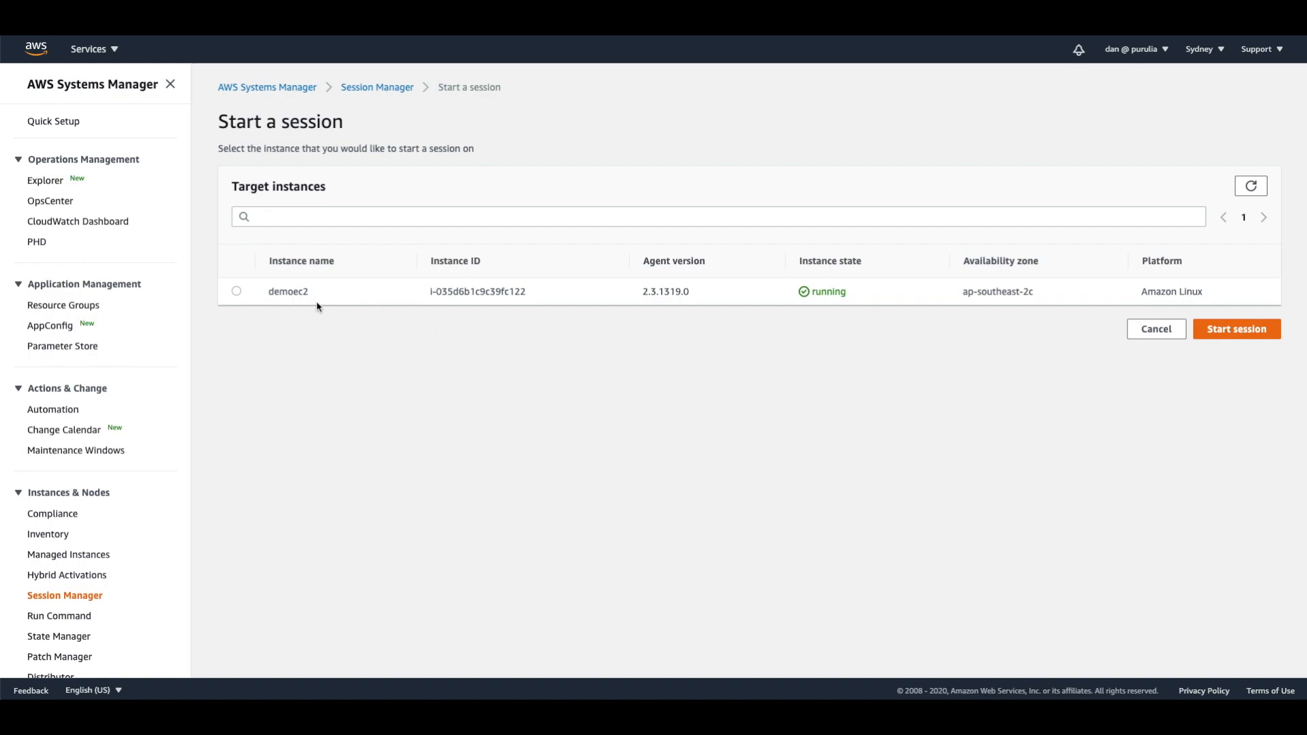
pyautogui.click(236, 292)
pyautogui.click(1226, 330)
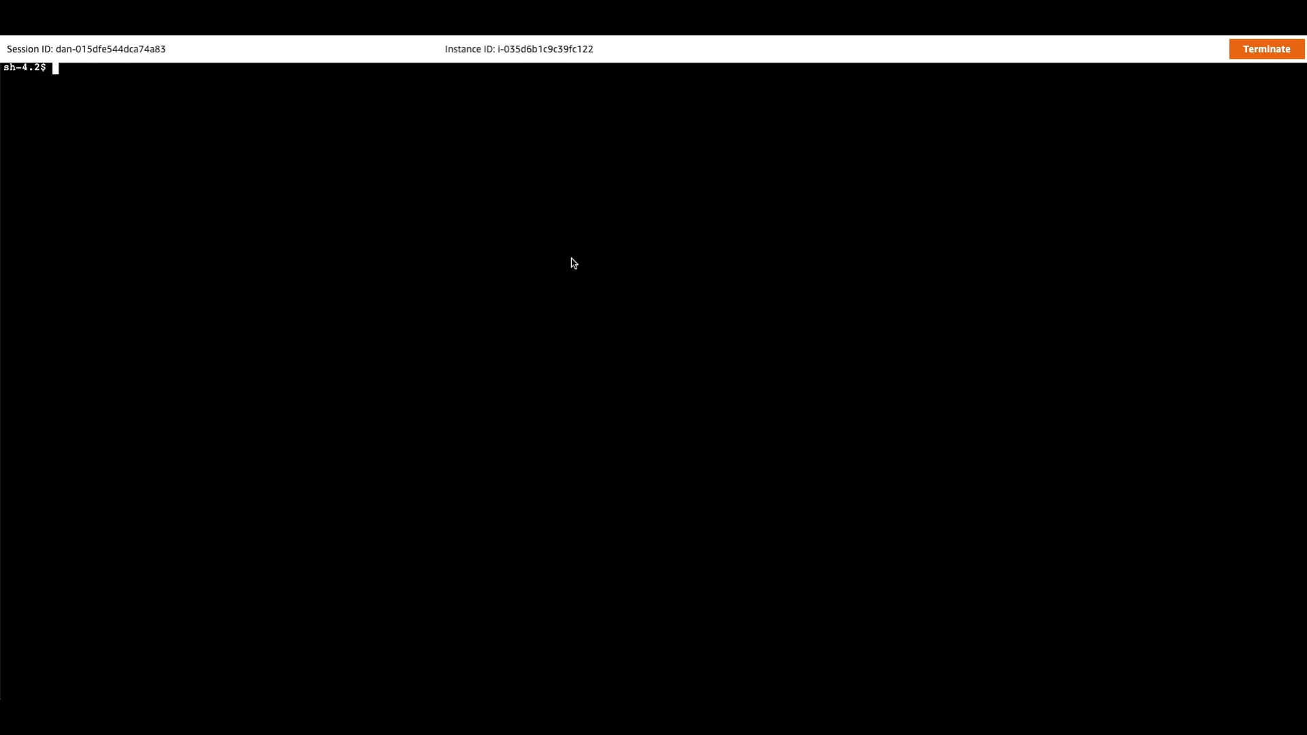
# Switch to the root user in the session's shell with sudo su -.
pyautogui.write('sudo su -')
pyautogui.press('Return')
# Install the Apache web server on the instance with yum install httpd -y.
pyautogui.write('yum')
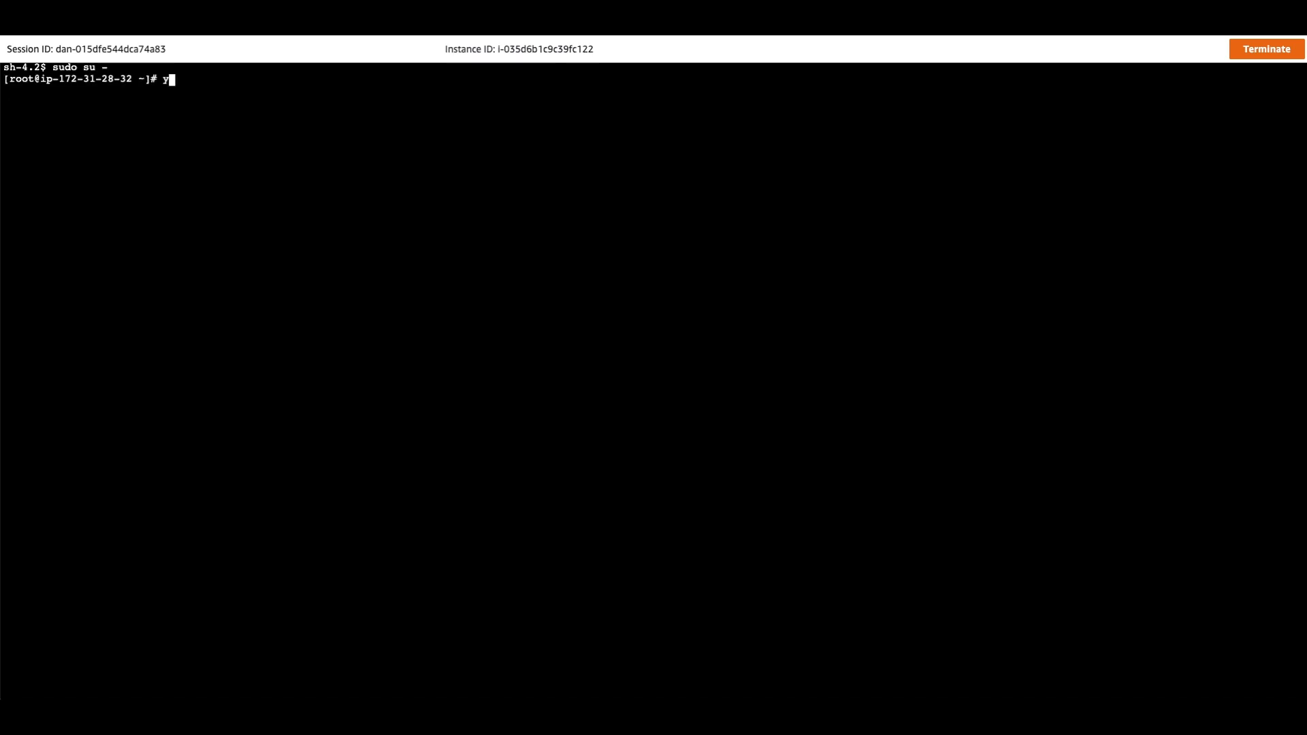
pyautogui.write(' install httpd -y')
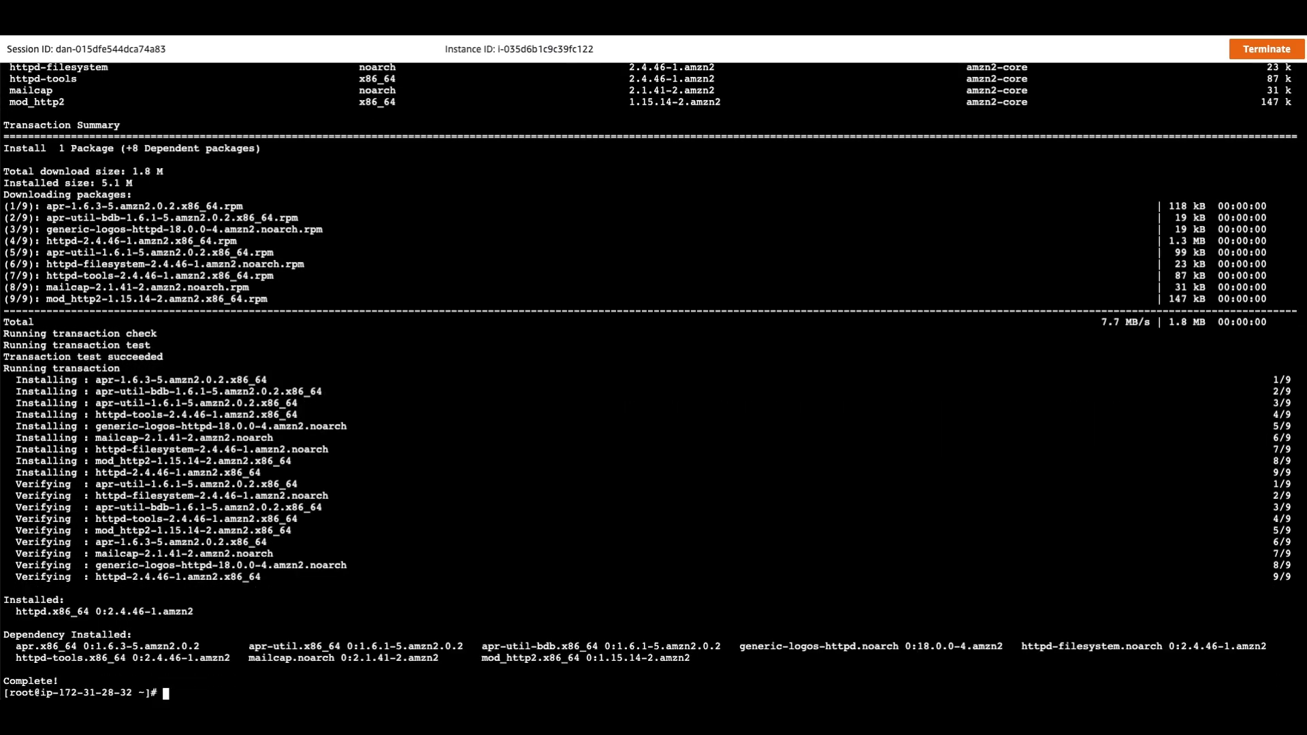
# Create a directory named folder1 in the root user's home with mkdir.
pyautogui.write('mkdir folder1')
pyautogui.press('Return')
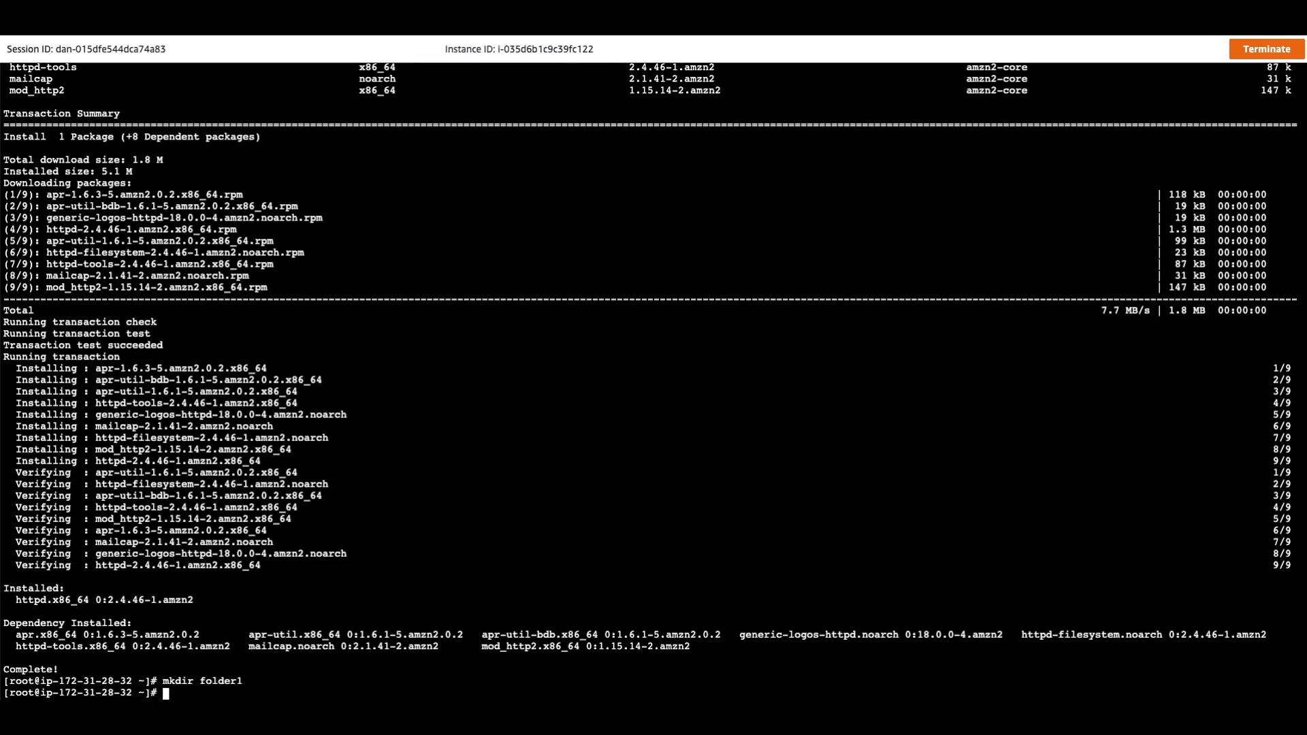
# Terminate the shell session on the instance and close the session window.
pyautogui.click(1275, 49)
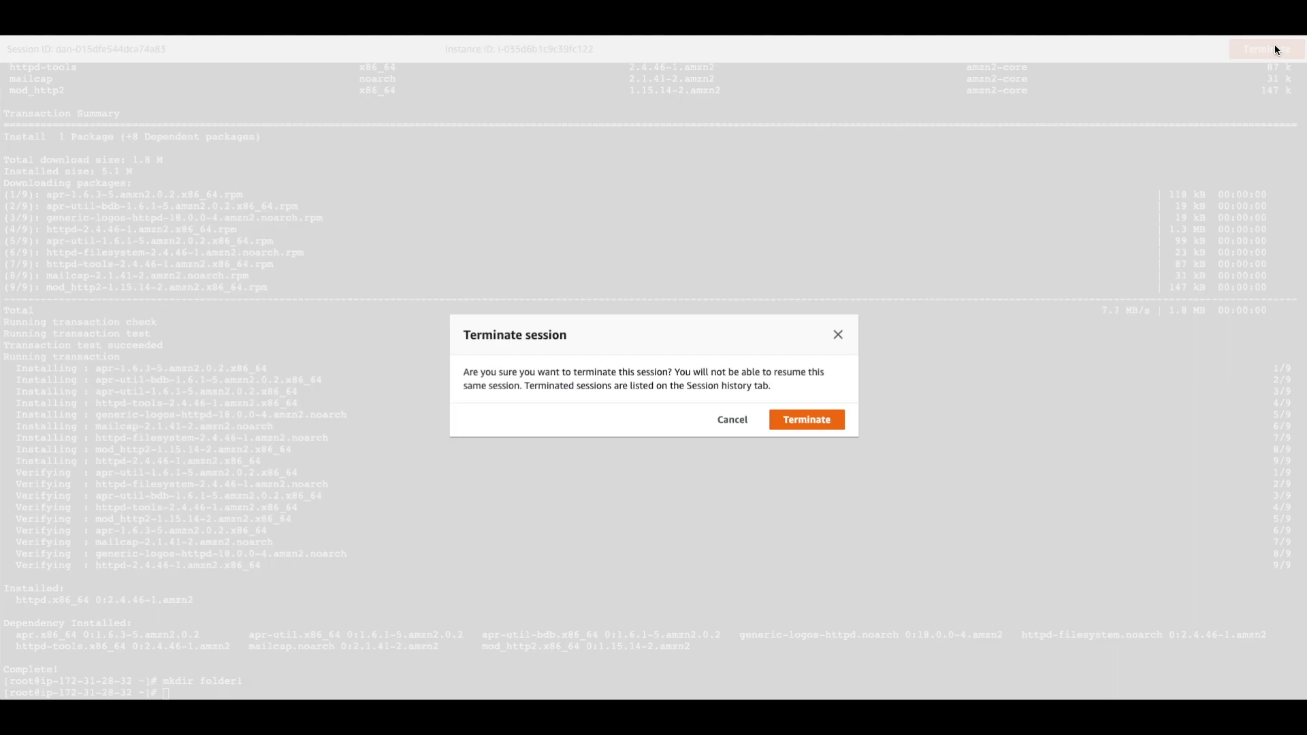
pyautogui.click(820, 425)
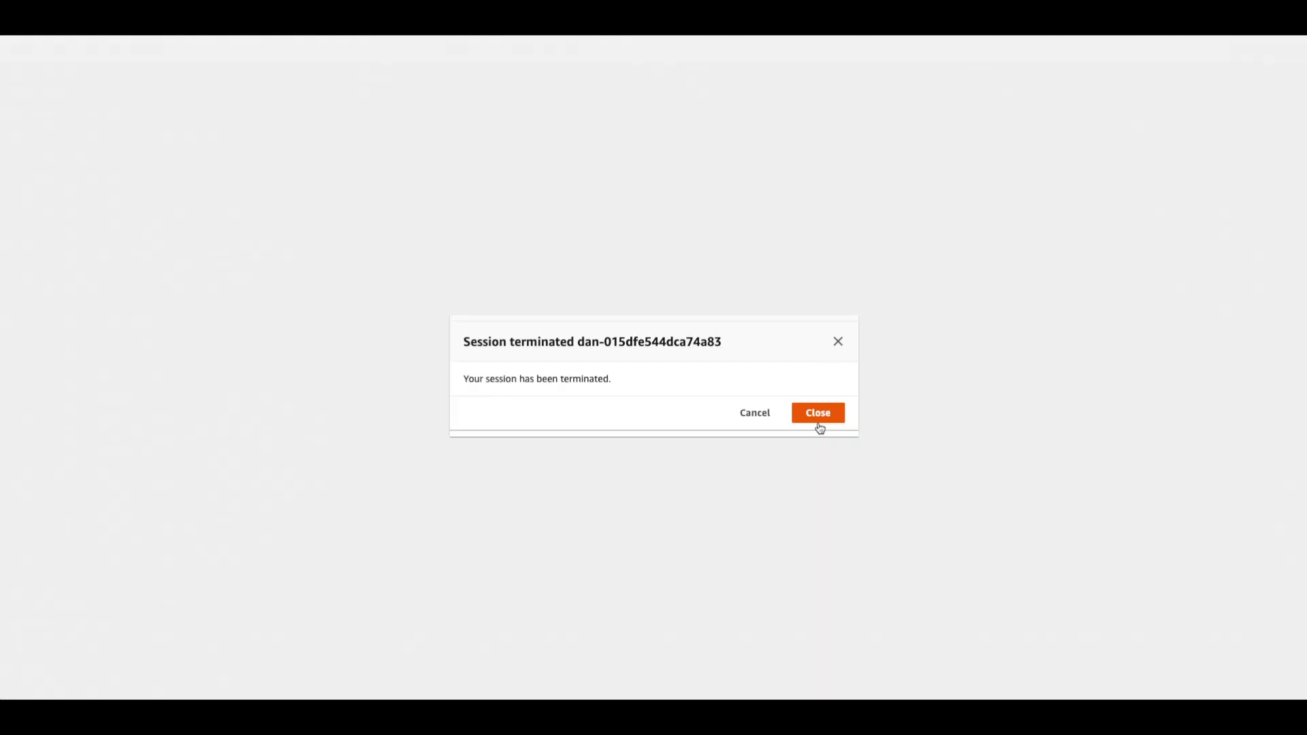
pyautogui.click(820, 425)
# Begin another Session Manager session by opening the choice of target instances.
pyautogui.click(1204, 179)
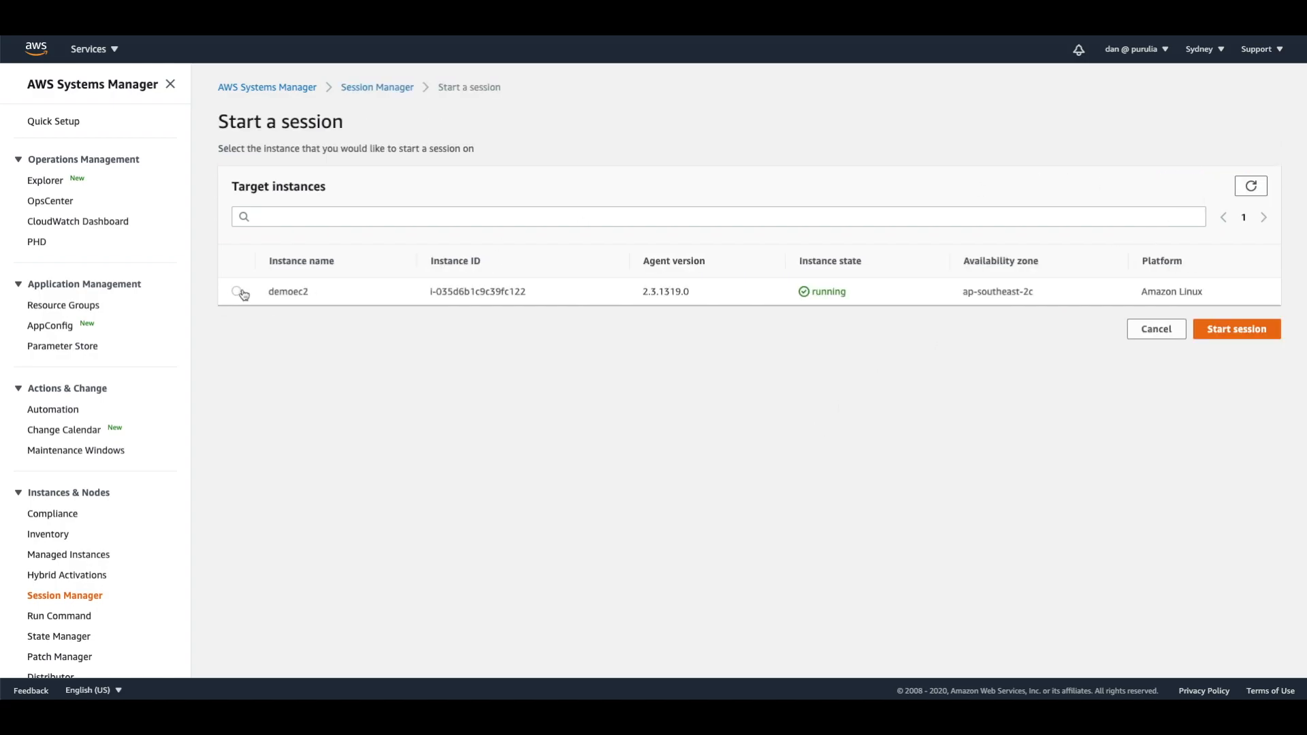